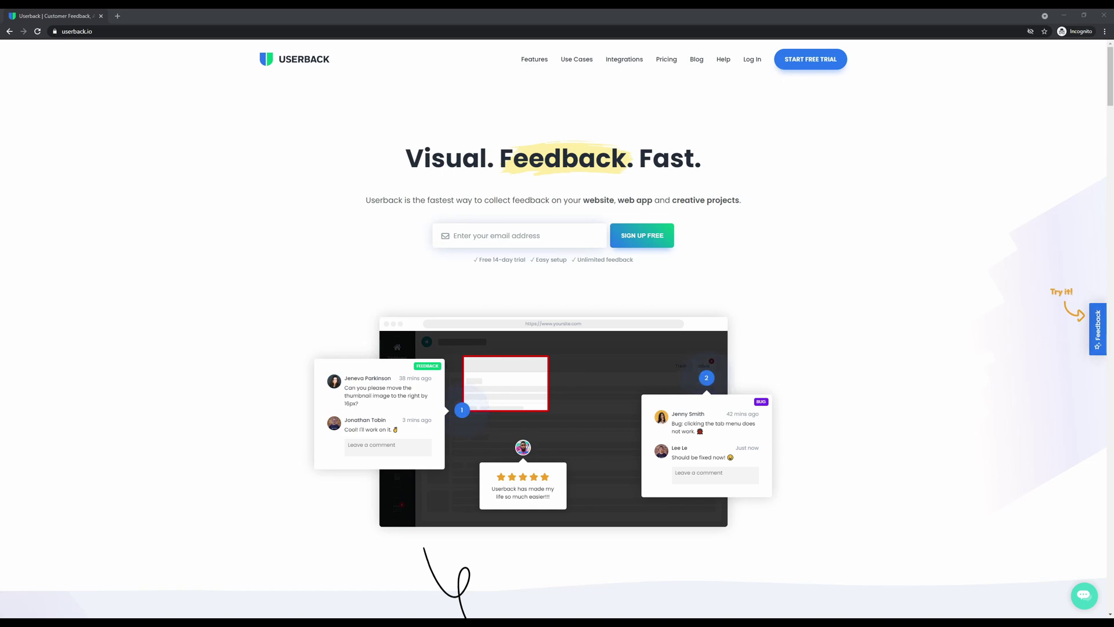
# Box the demo page's hero text on a screenshot with the comment 'Change this text'
pyautogui.click(1098, 329)
pyautogui.click(523, 292)
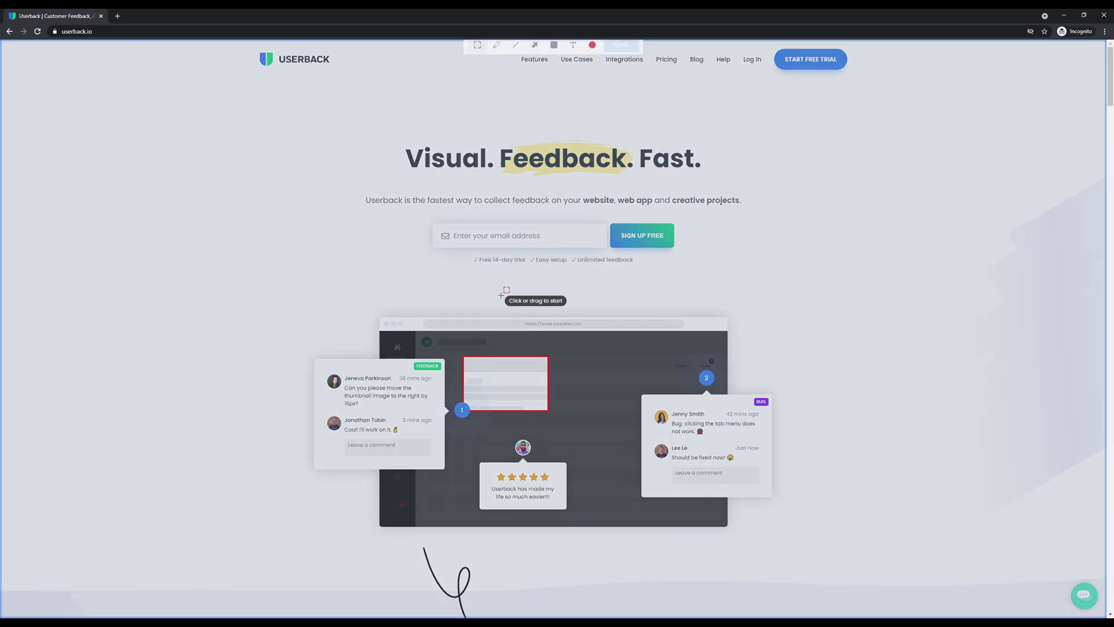
pyautogui.moveTo(347, 168)
pyautogui.mouseDown()
pyautogui.moveTo(695, 315)
pyautogui.moveTo(762, 324)
pyautogui.mouseUp()
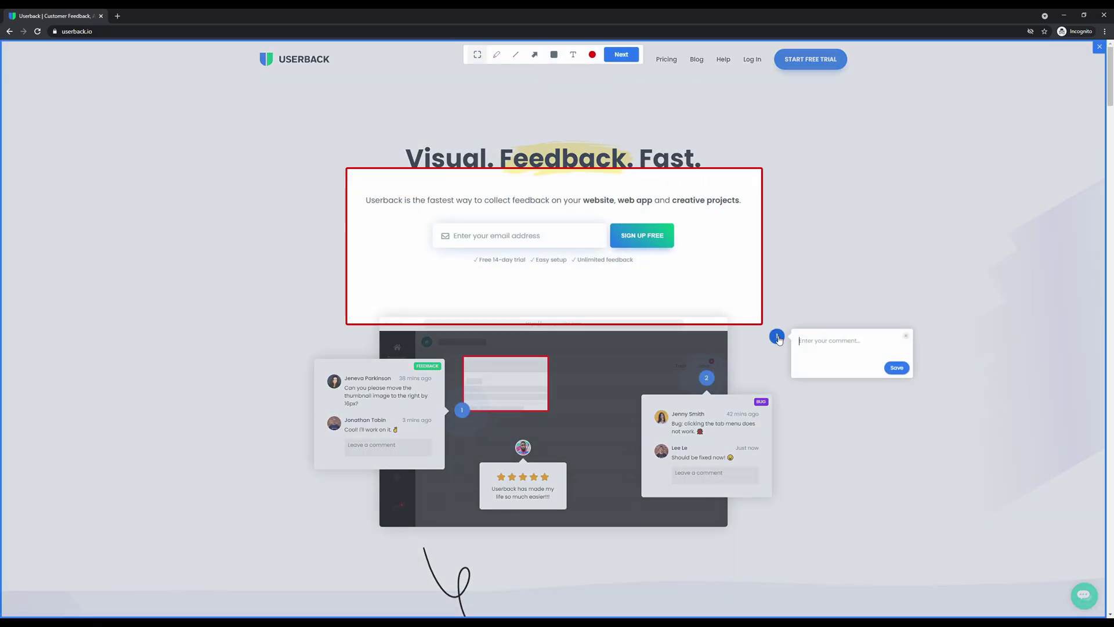
pyautogui.write('Change this text')
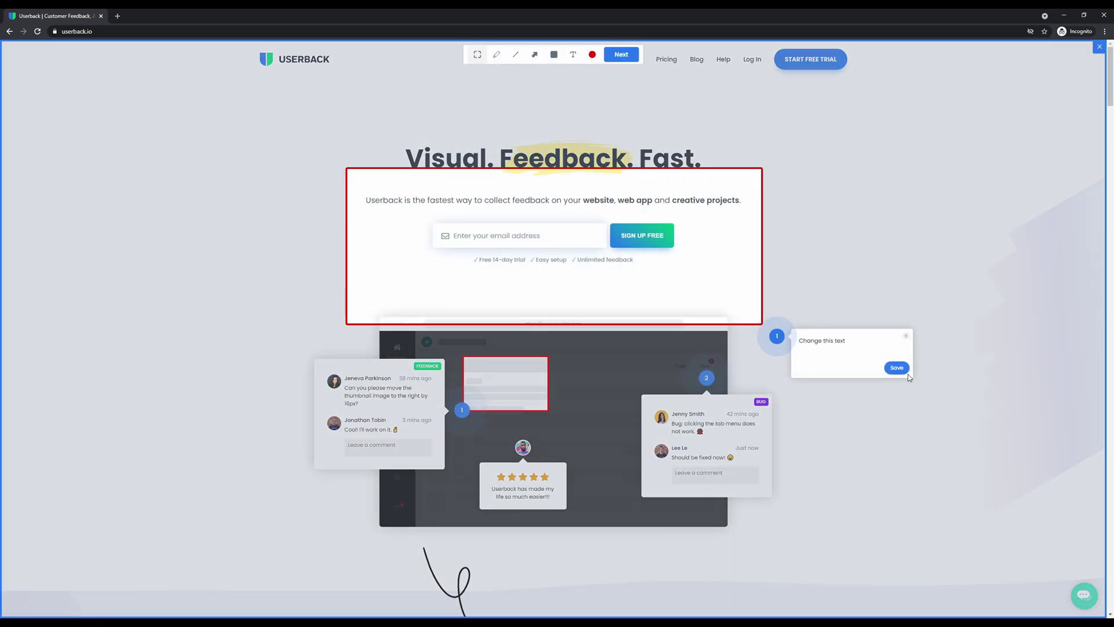
pyautogui.click(899, 368)
pyautogui.click(621, 54)
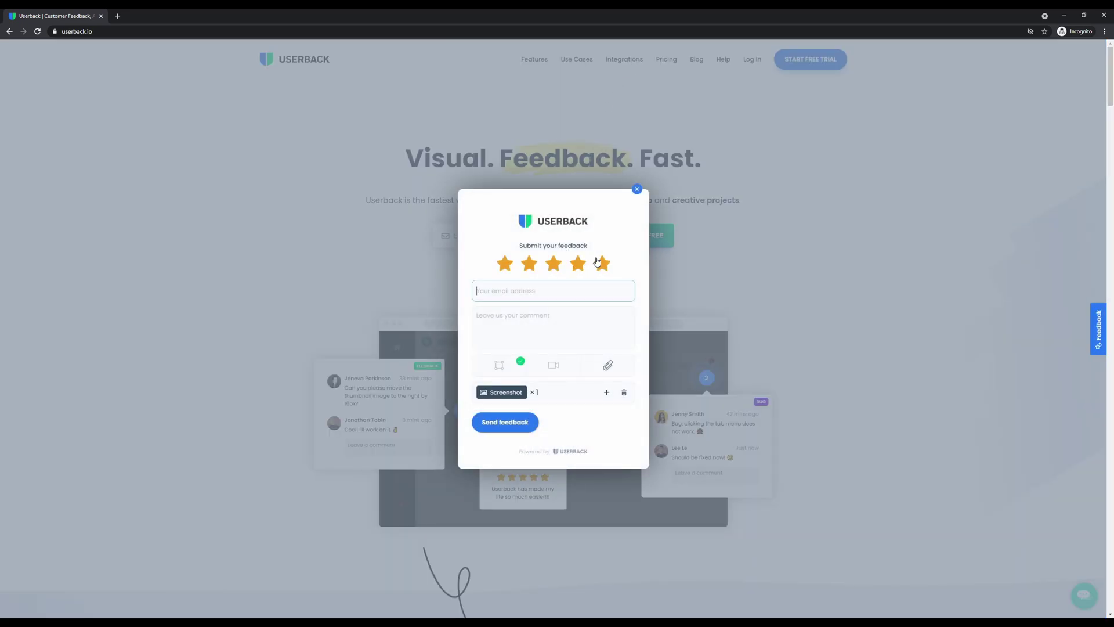
# Rate five stars, enter the reporter's e-mail and 'Please see these comments', and send
pyautogui.click(598, 264)
pyautogui.click(549, 316)
pyautogui.write('Please see these comments')
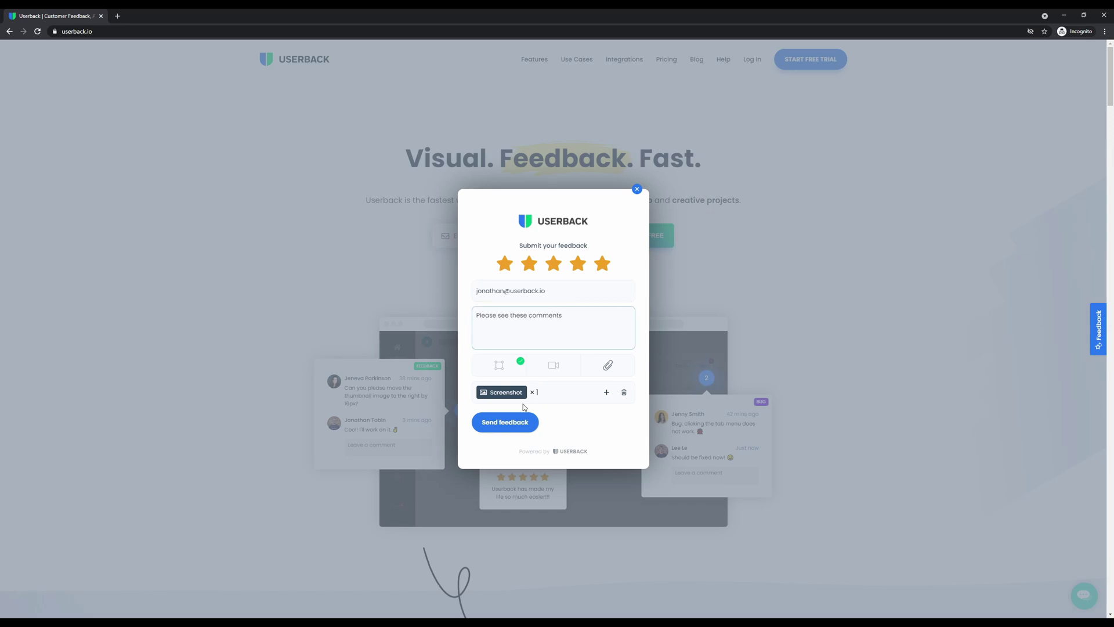
pyautogui.click(518, 422)
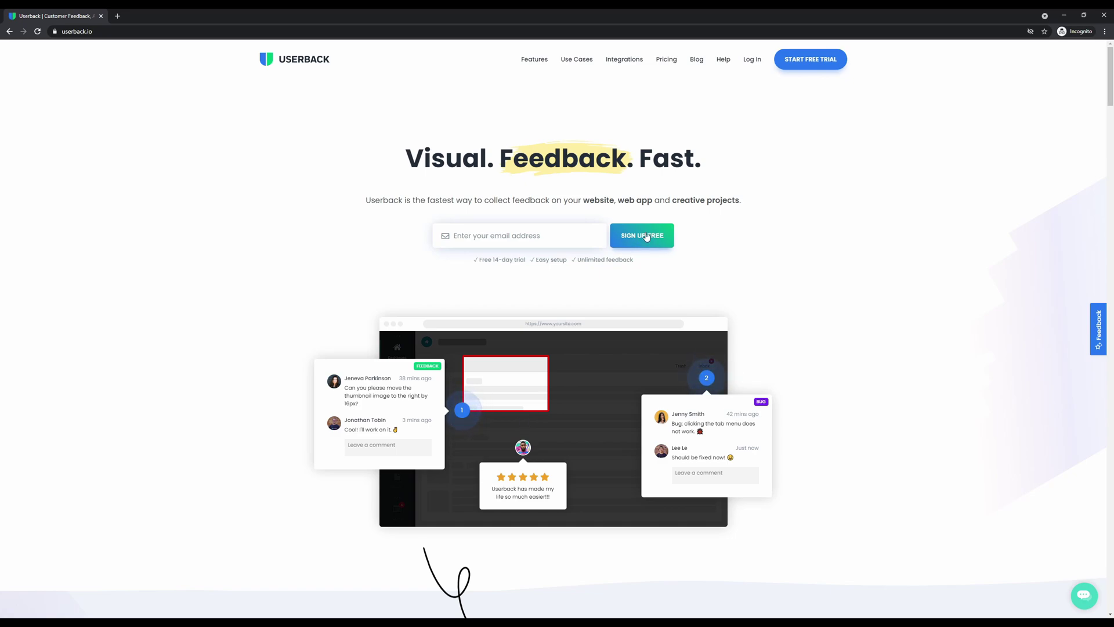
# Start a free trial, visit the Extension page, return via the logo, and open Widget settings
pyautogui.click(810, 66)
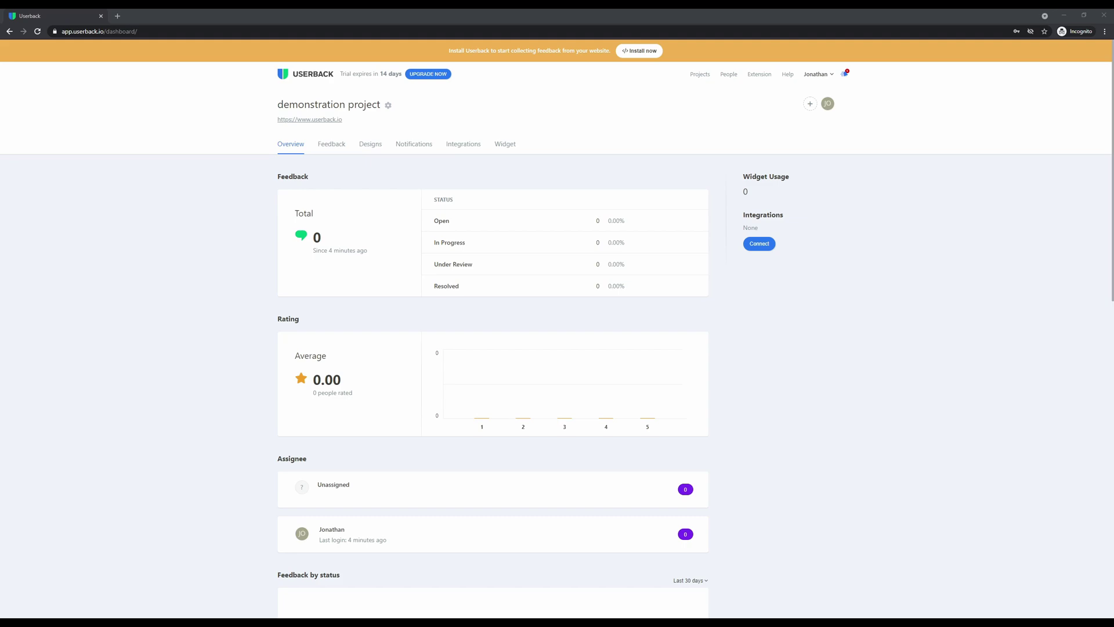
pyautogui.click(760, 76)
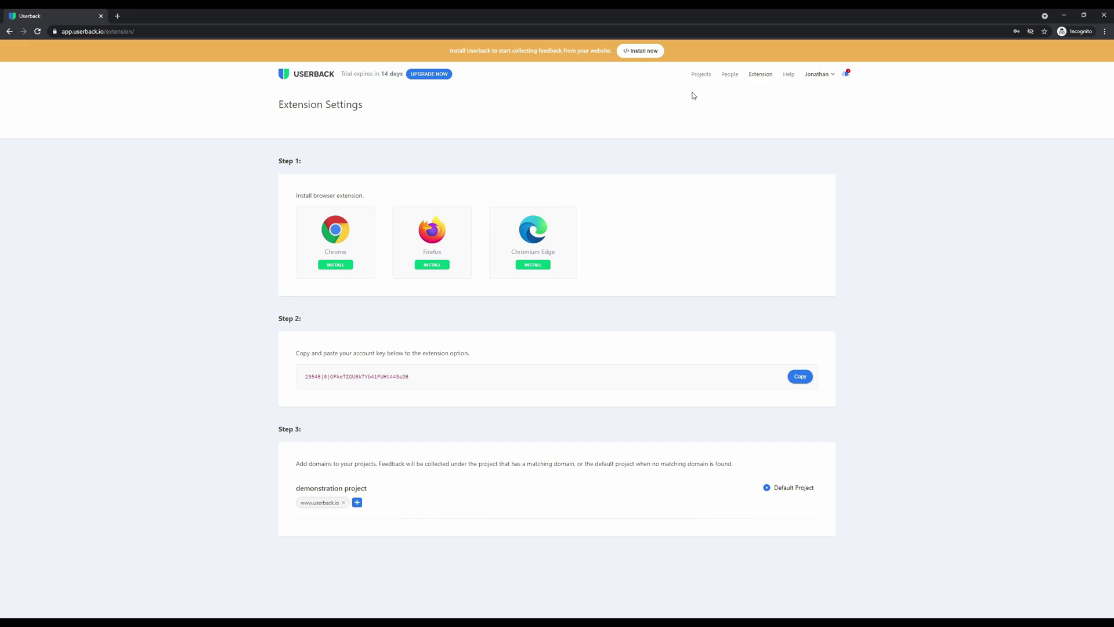
pyautogui.click(296, 80)
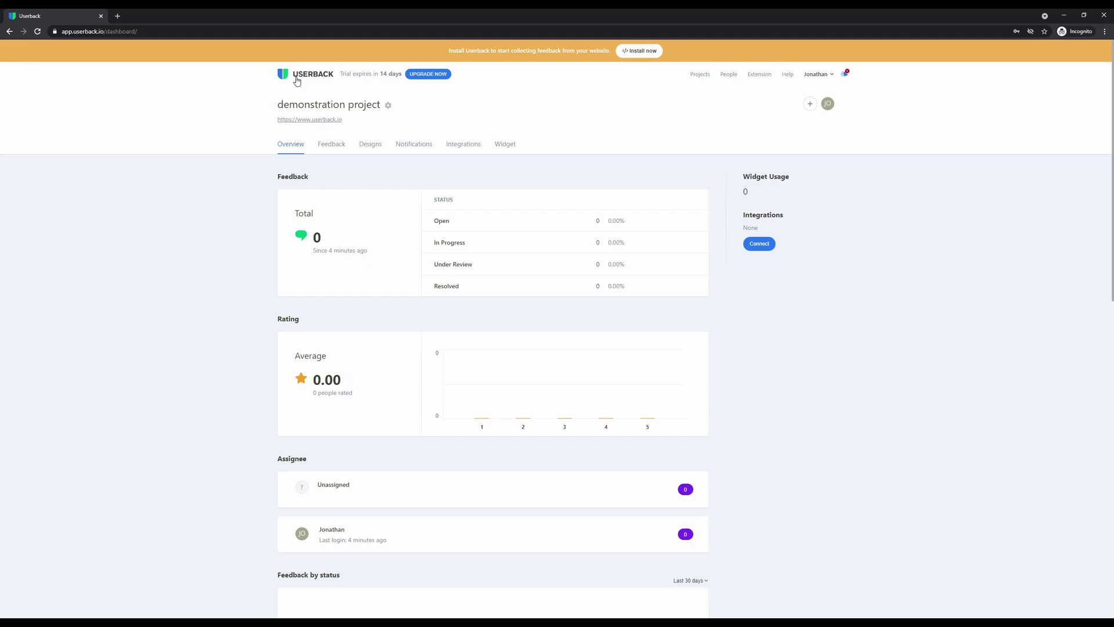
pyautogui.click(501, 143)
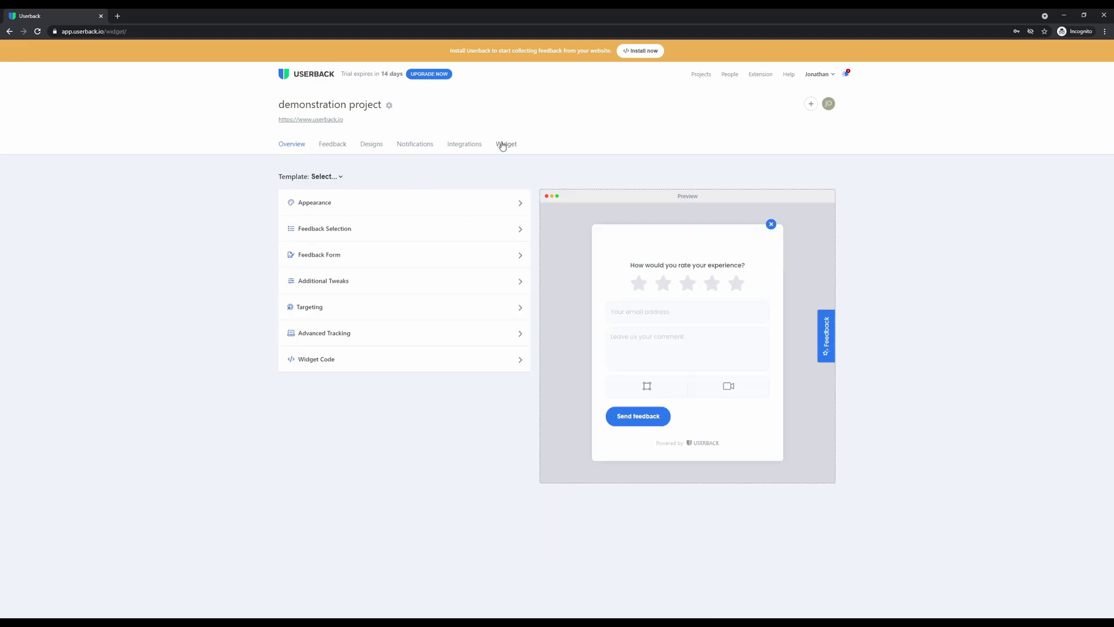
pyautogui.click(314, 363)
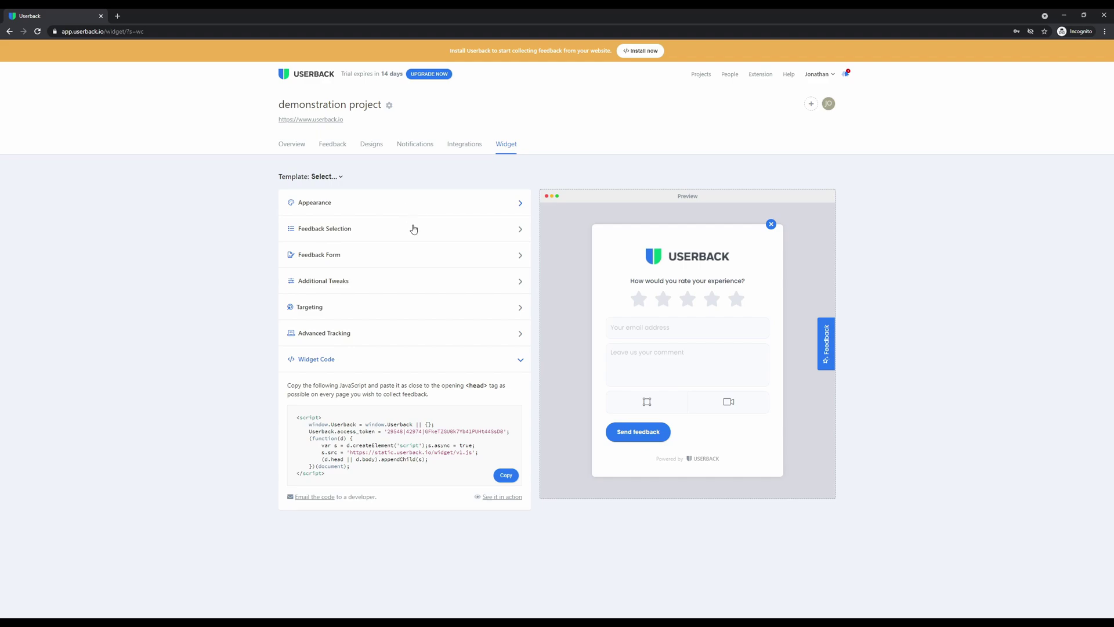
pyautogui.click(350, 360)
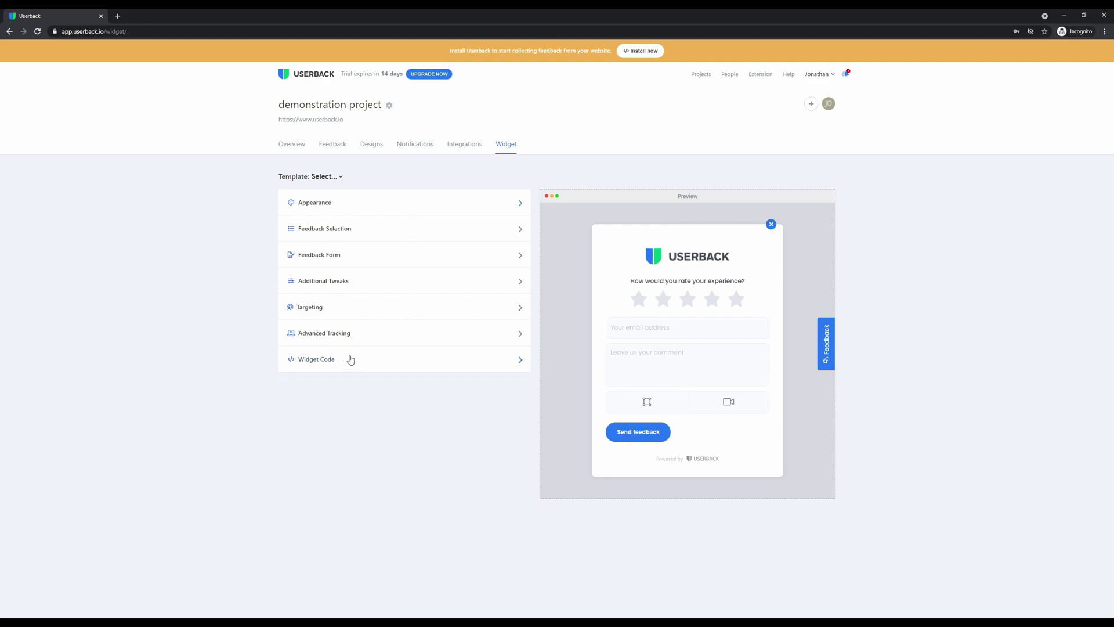
# Keep the feedback tab a pill button with a bug icon, then expand Feedback Selection
pyautogui.click(361, 208)
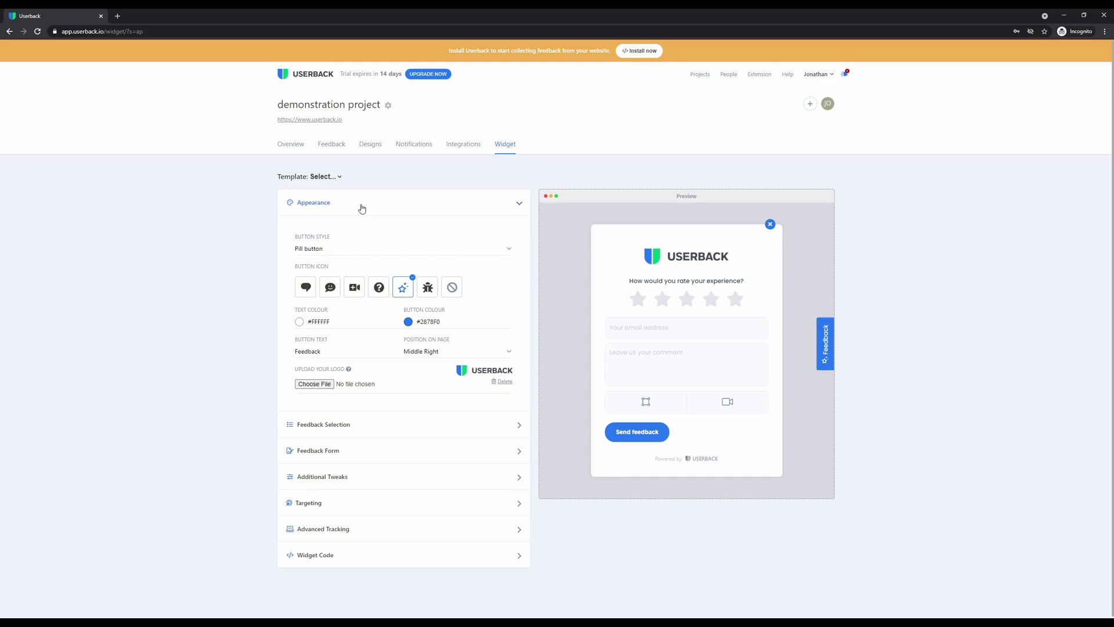
pyautogui.click(388, 248)
pyautogui.click(379, 252)
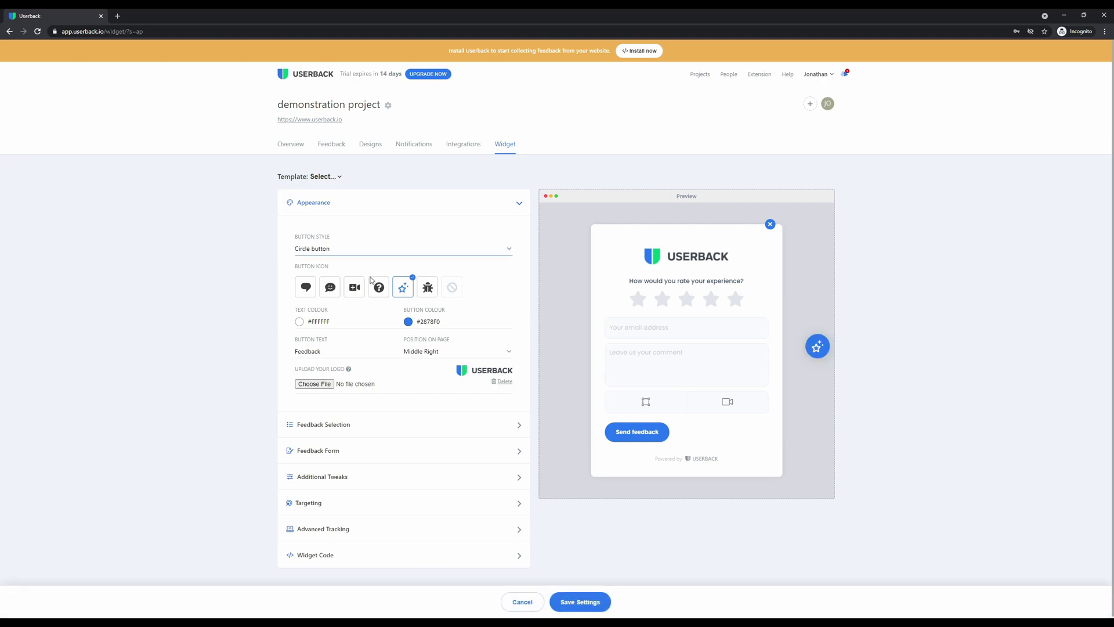
pyautogui.click(372, 279)
pyautogui.click(355, 287)
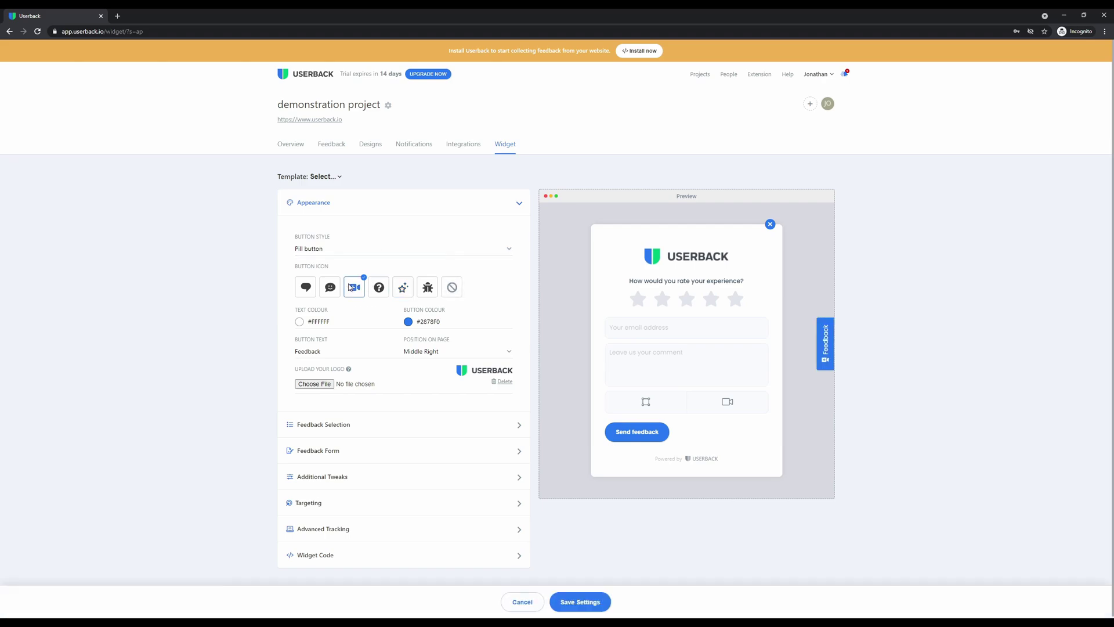
pyautogui.click(427, 287)
pyautogui.scroll(-1, 380, 348)
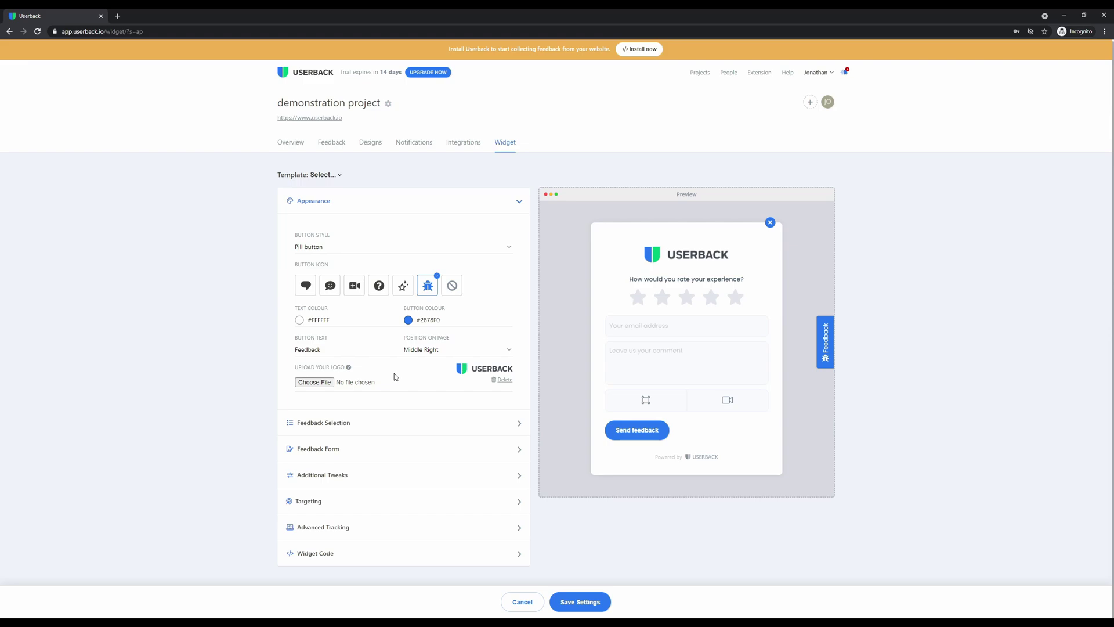
pyautogui.click(388, 423)
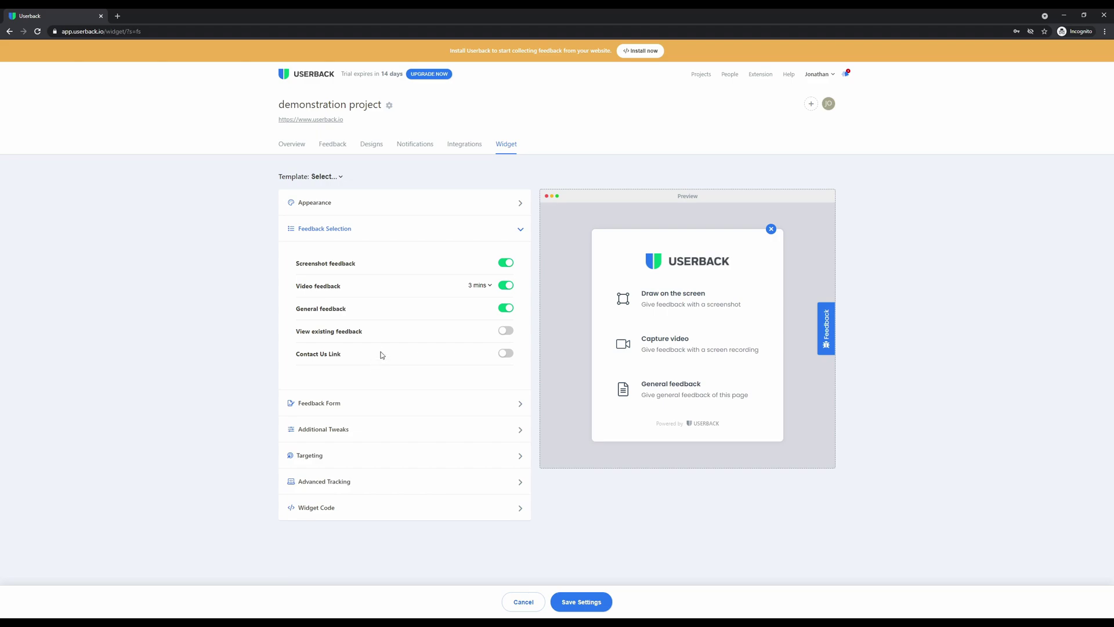
pyautogui.click(503, 267)
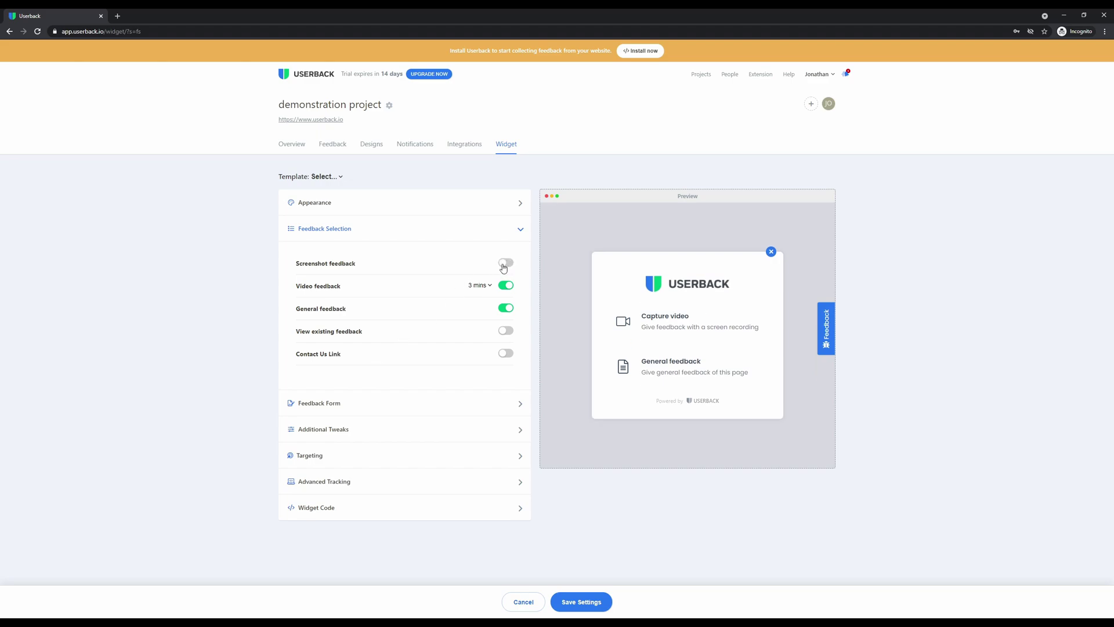
pyautogui.click(503, 268)
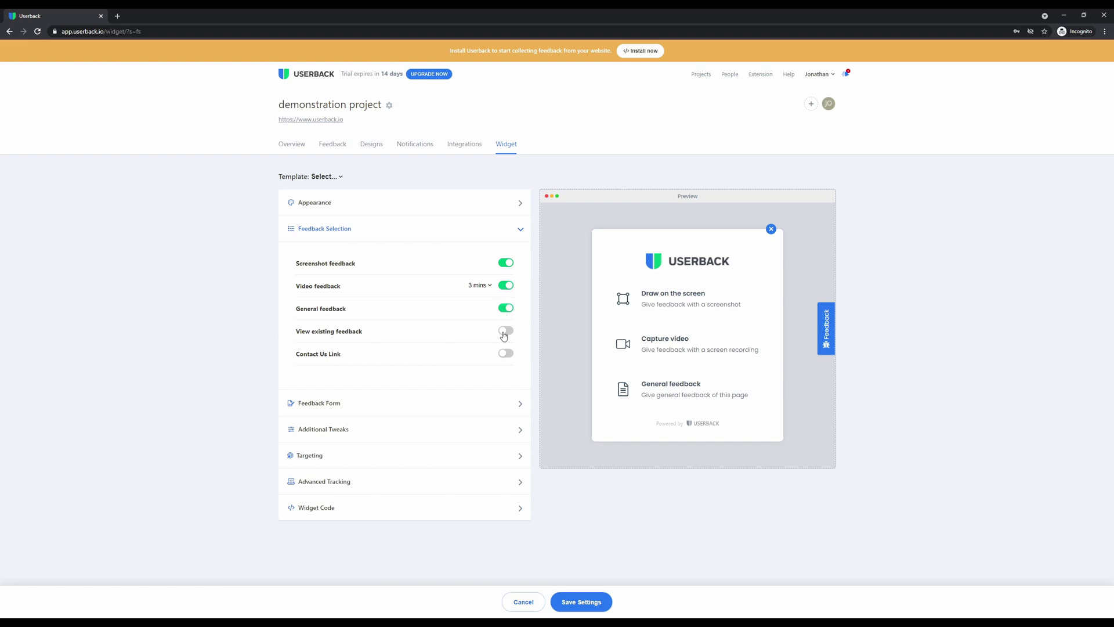
pyautogui.click(505, 334)
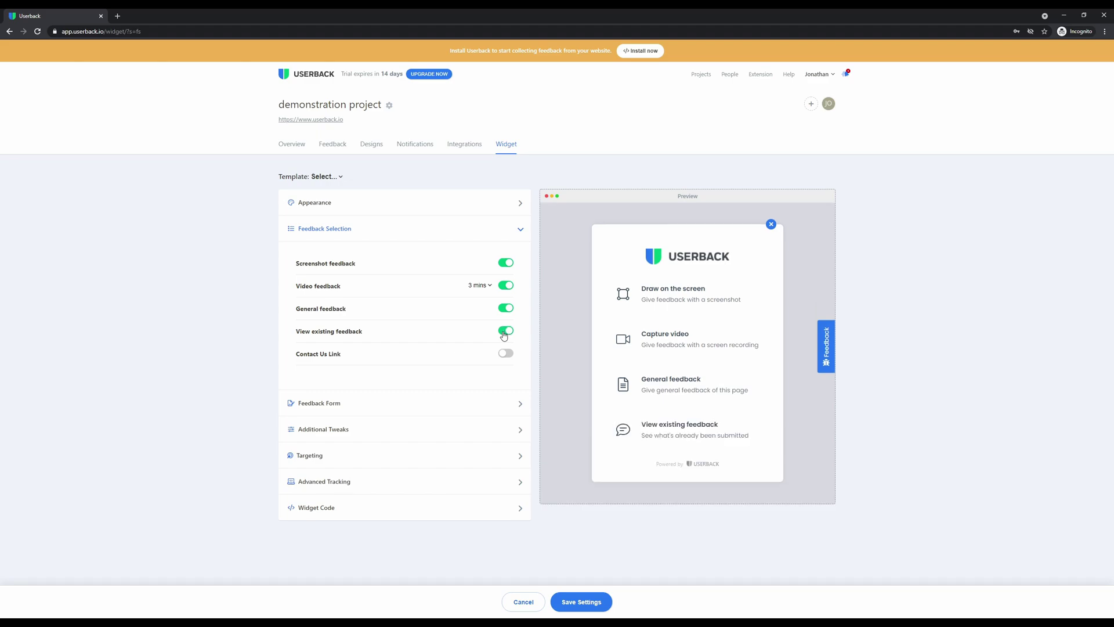
pyautogui.click(506, 356)
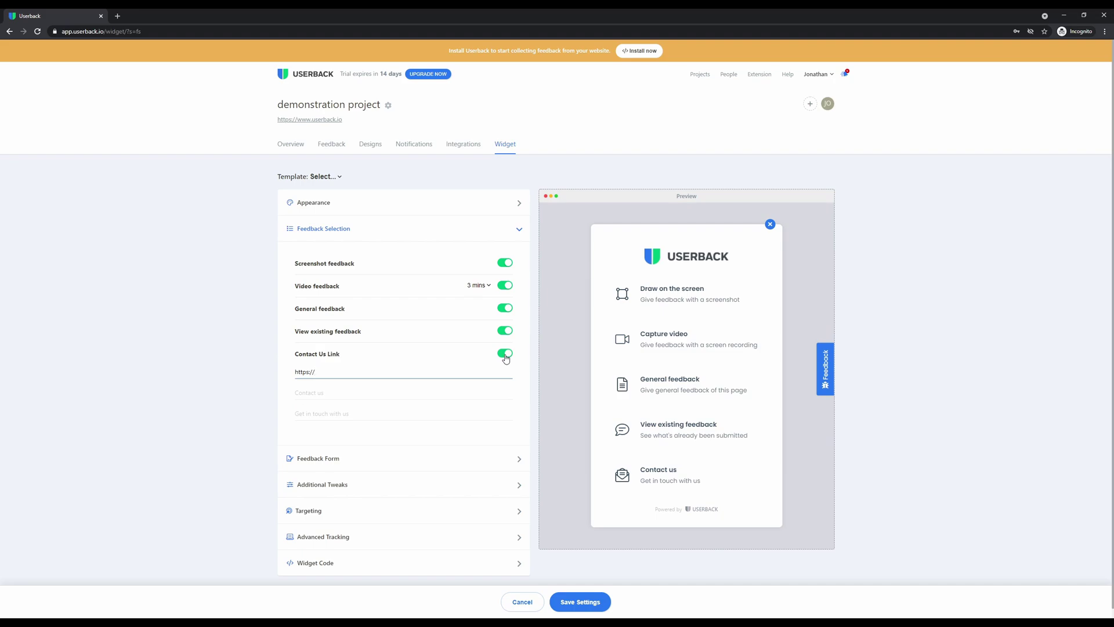
pyautogui.click(505, 354)
pyautogui.click(505, 331)
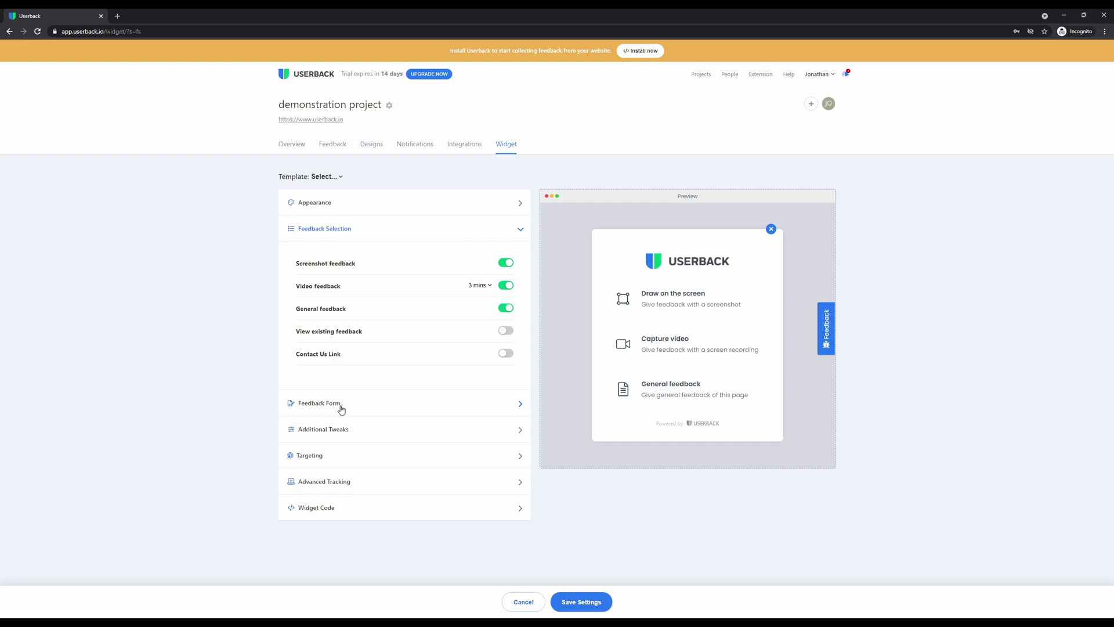
# Enable category, priority, assignment, custom terms and attachment fields, then expand Advanced Tracking
pyautogui.click(341, 409)
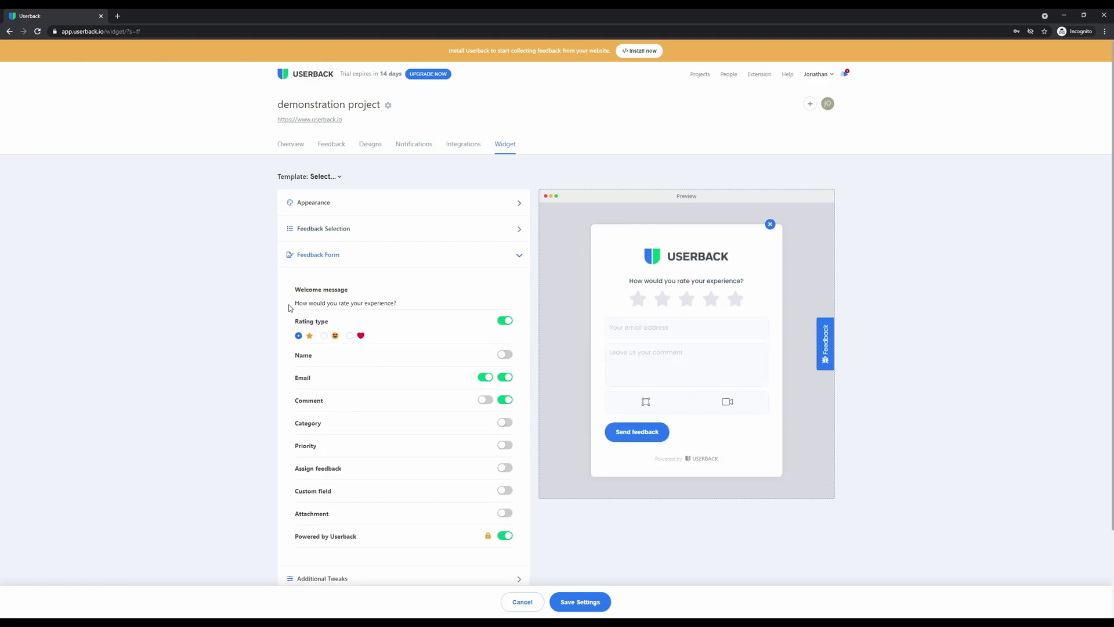
pyautogui.scroll(-2, 289, 308)
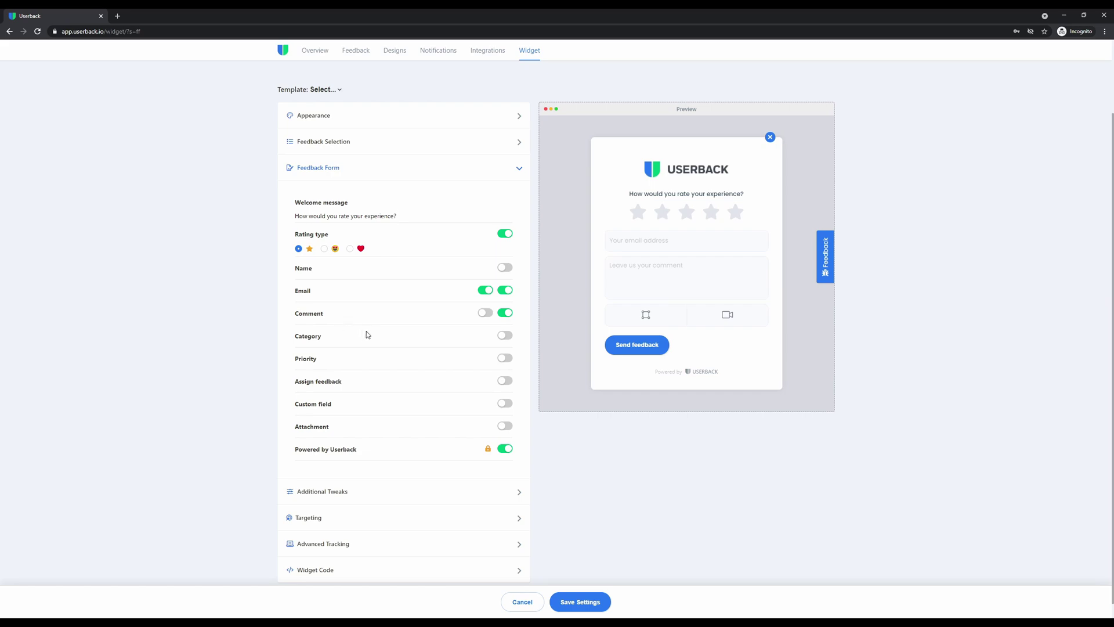
pyautogui.click(503, 337)
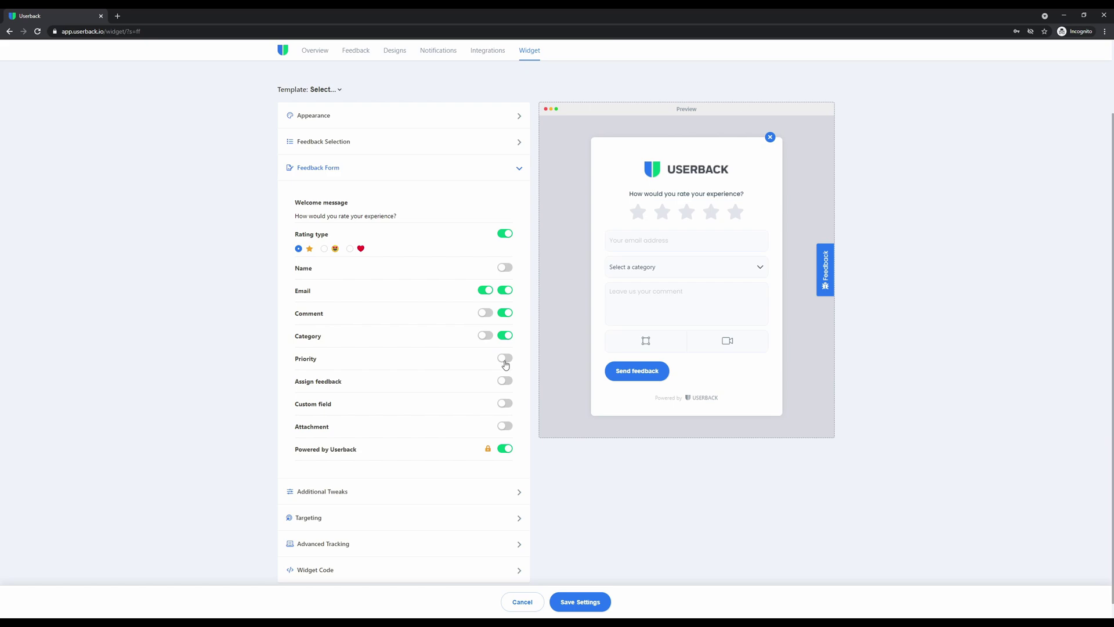
pyautogui.click(505, 358)
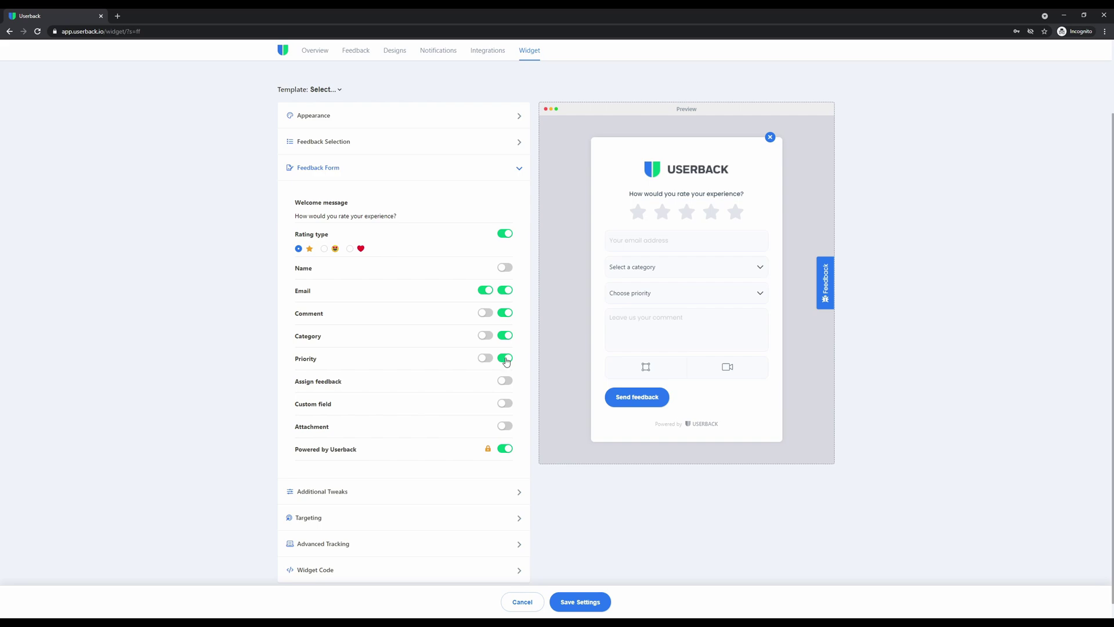
pyautogui.click(507, 381)
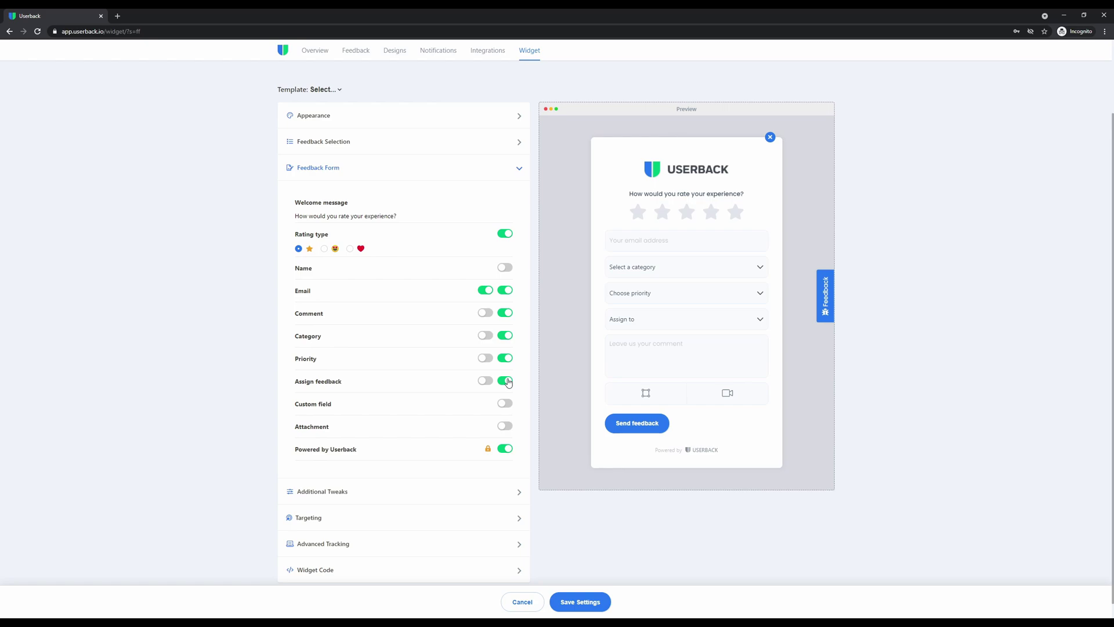
pyautogui.click(505, 403)
pyautogui.scroll(-1, 506, 451)
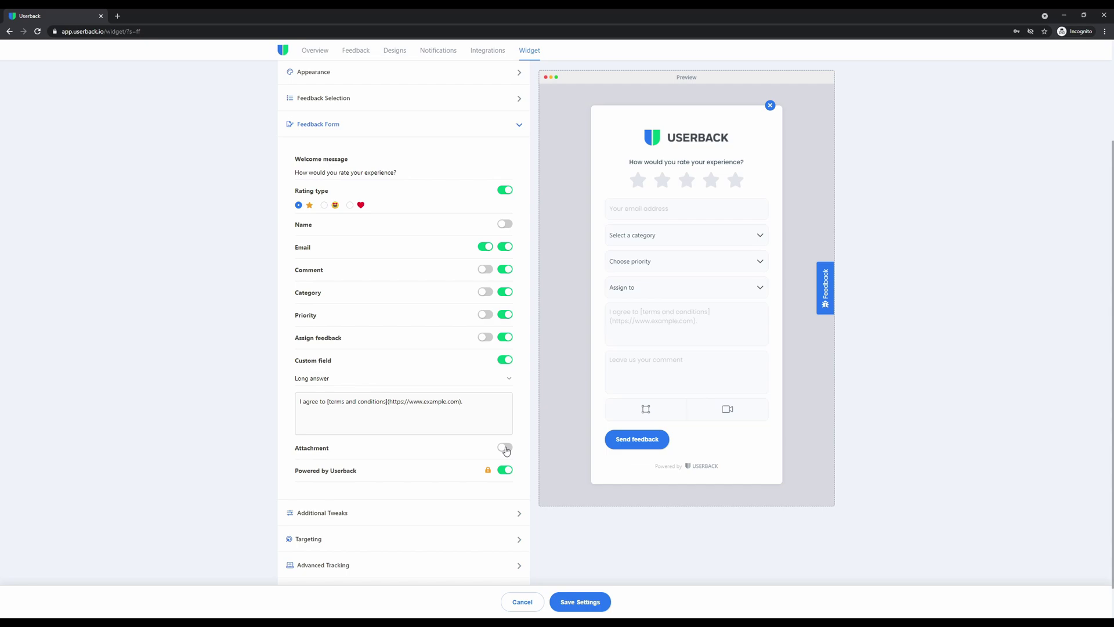
pyautogui.click(505, 448)
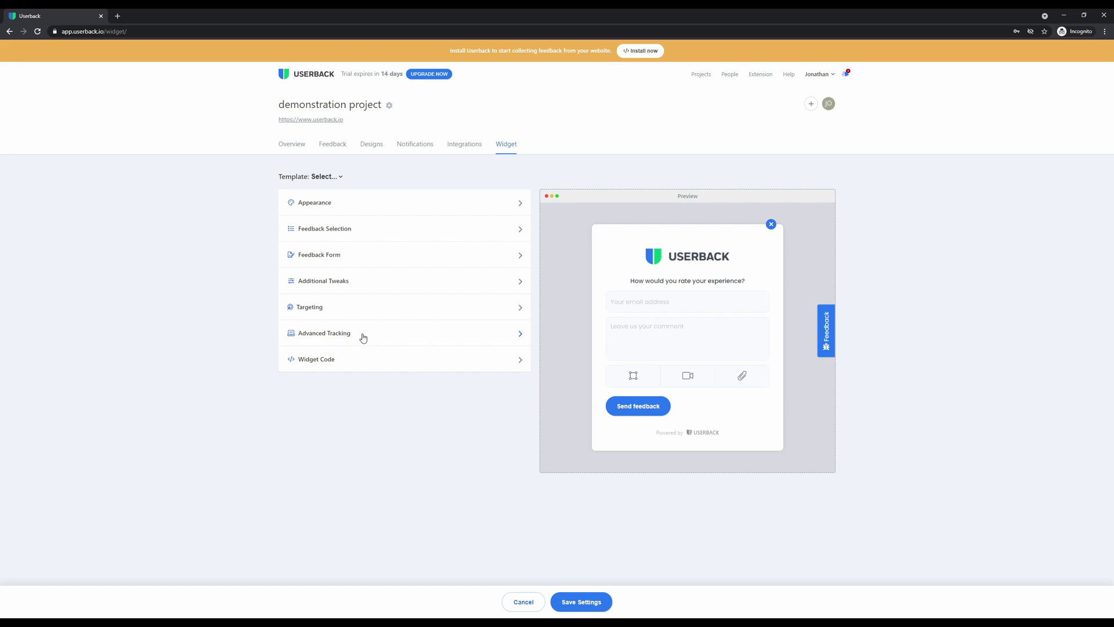
pyautogui.click(363, 338)
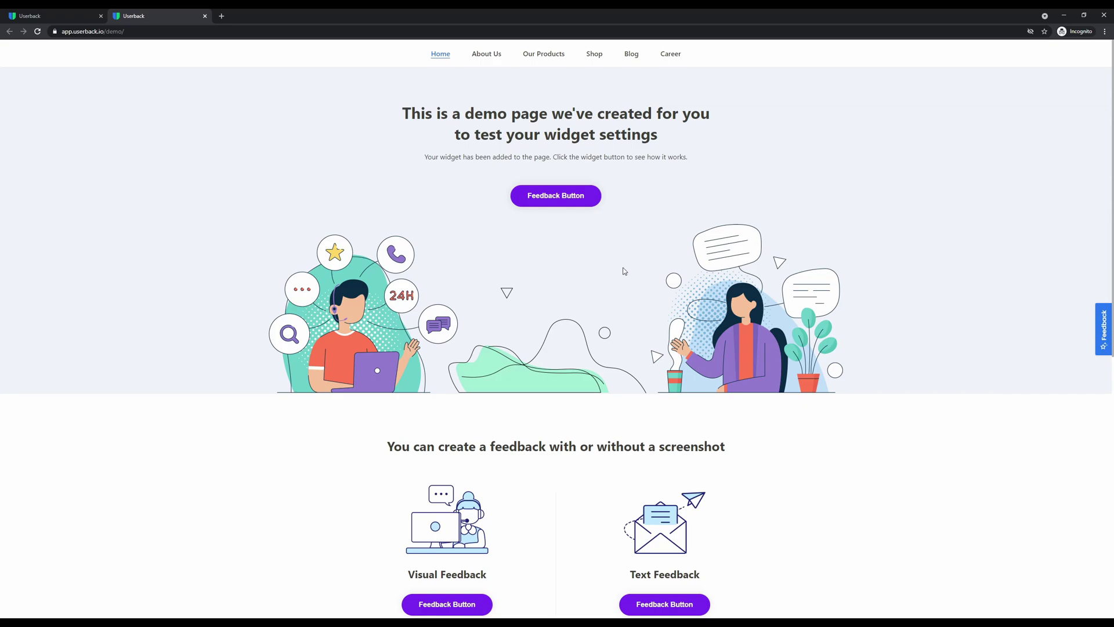
# Open the Feedback tab on the right edge of the demo page
pyautogui.click(1102, 334)
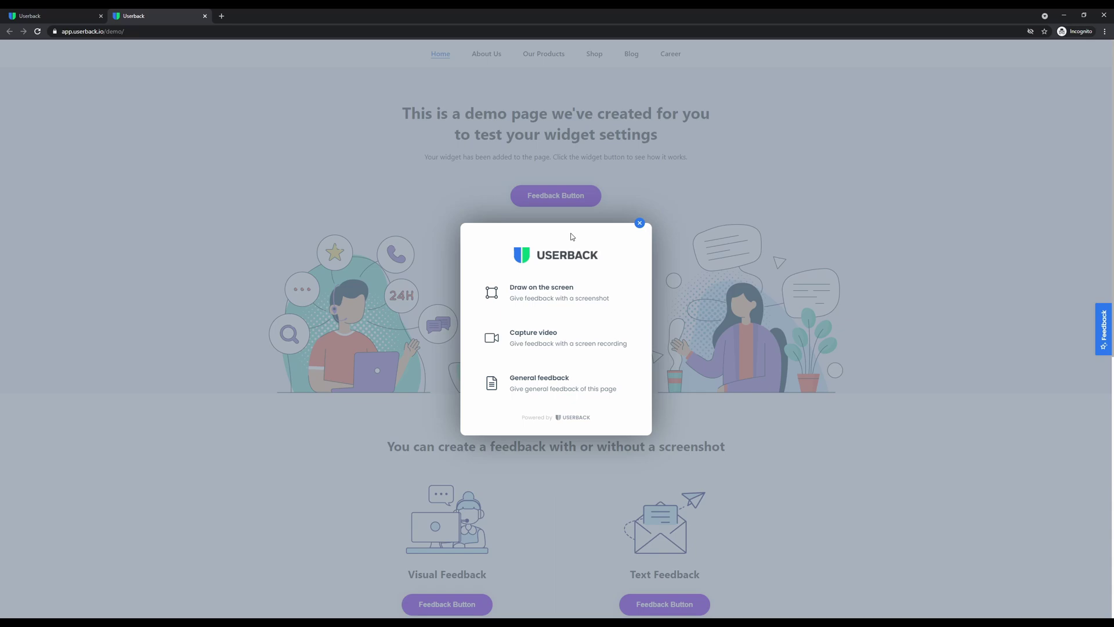
# Draw a heading box, a freehand scribble, a straight line, an arrow and a blackout on the screenshot
pyautogui.click(555, 307)
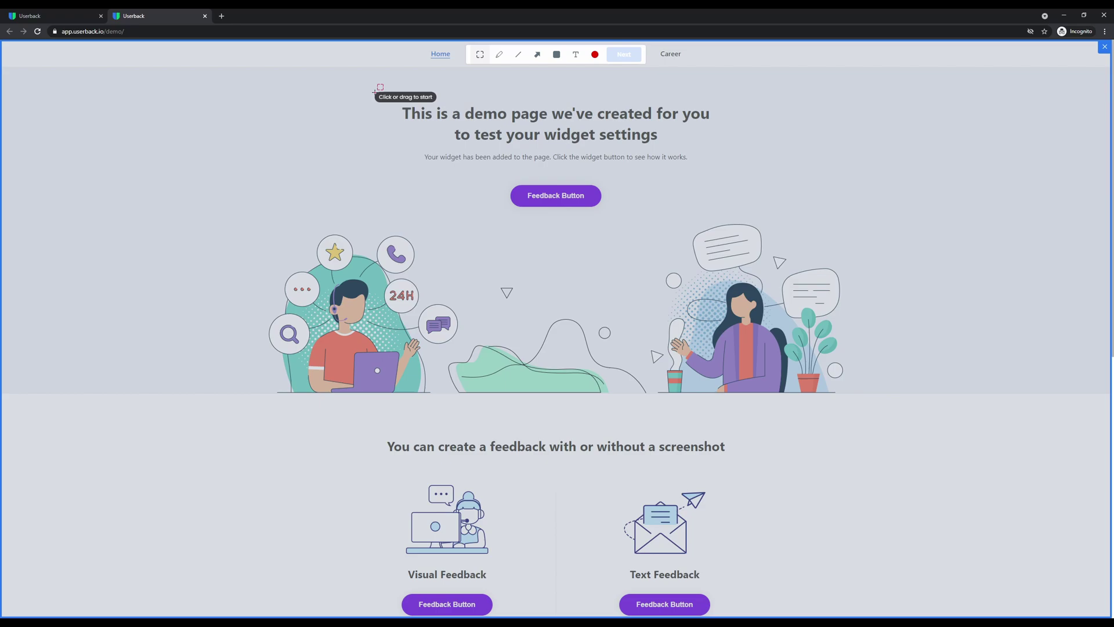
pyautogui.moveTo(371, 91); pyautogui.dragTo(723, 226)
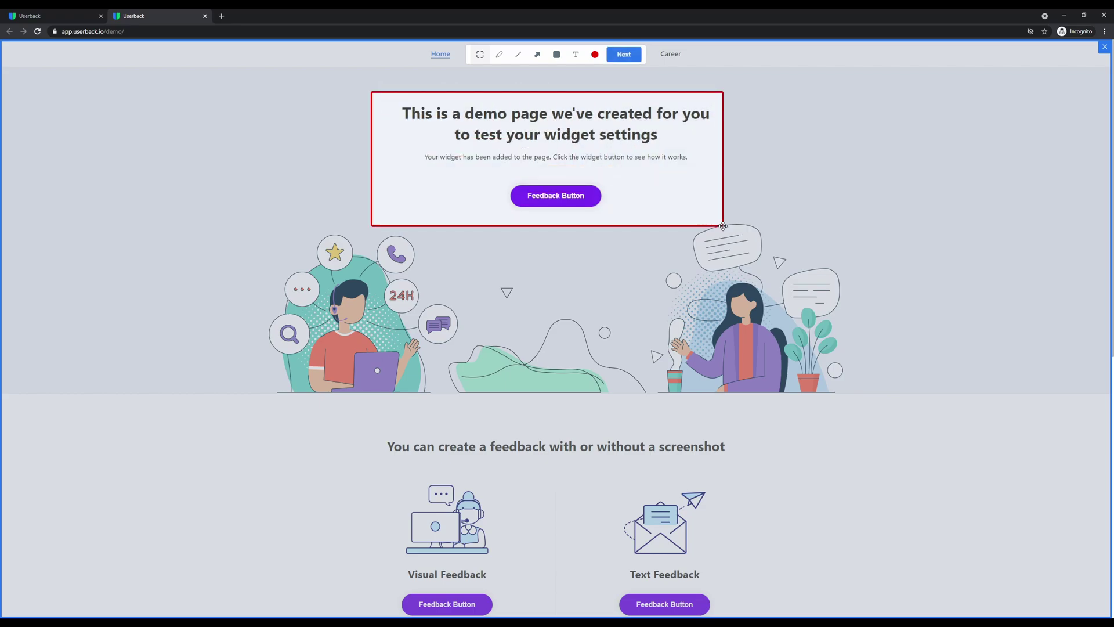
pyautogui.click(498, 56)
pyautogui.moveTo(444, 280)
pyautogui.mouseDown()
pyautogui.moveTo(493, 240)
pyautogui.moveTo(778, 281)
pyautogui.mouseUp()
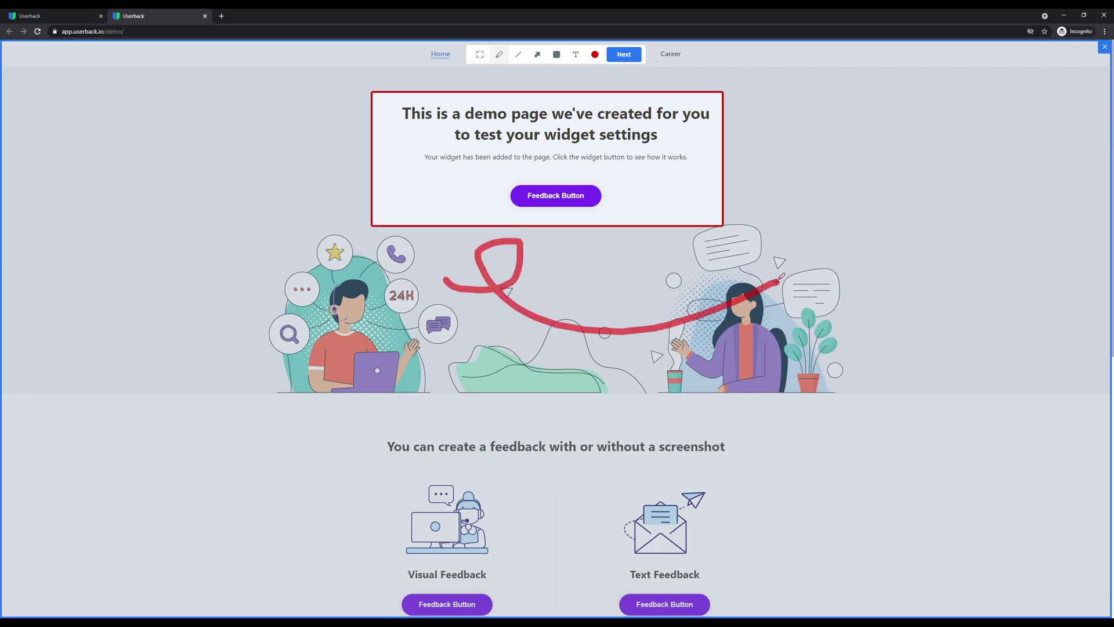
pyautogui.click(518, 55)
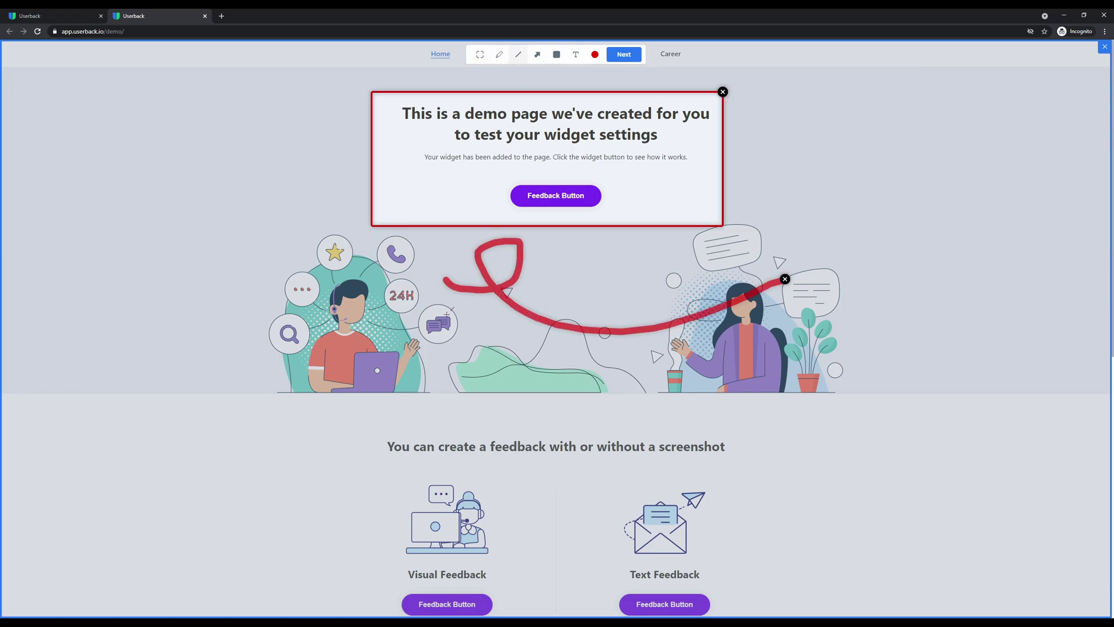
pyautogui.moveTo(443, 343); pyautogui.dragTo(753, 346)
pyautogui.click(537, 55)
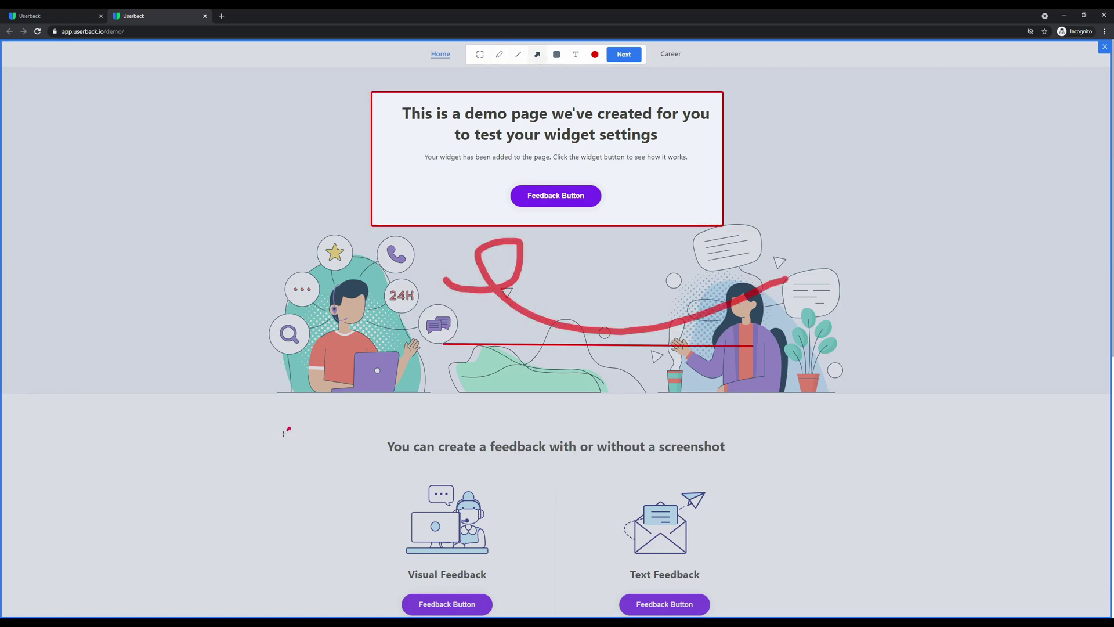
pyautogui.moveTo(282, 433)
pyautogui.mouseDown()
pyautogui.moveTo(368, 424)
pyautogui.moveTo(383, 446)
pyautogui.mouseUp()
pyautogui.click(557, 55)
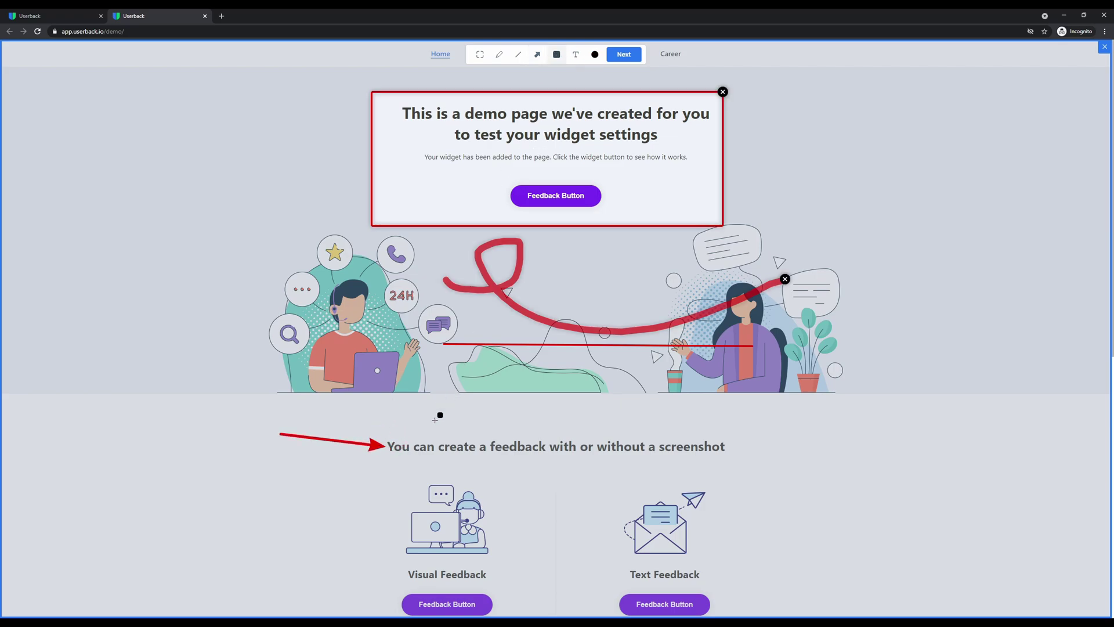
pyautogui.moveTo(381, 479); pyautogui.dragTo(504, 590)
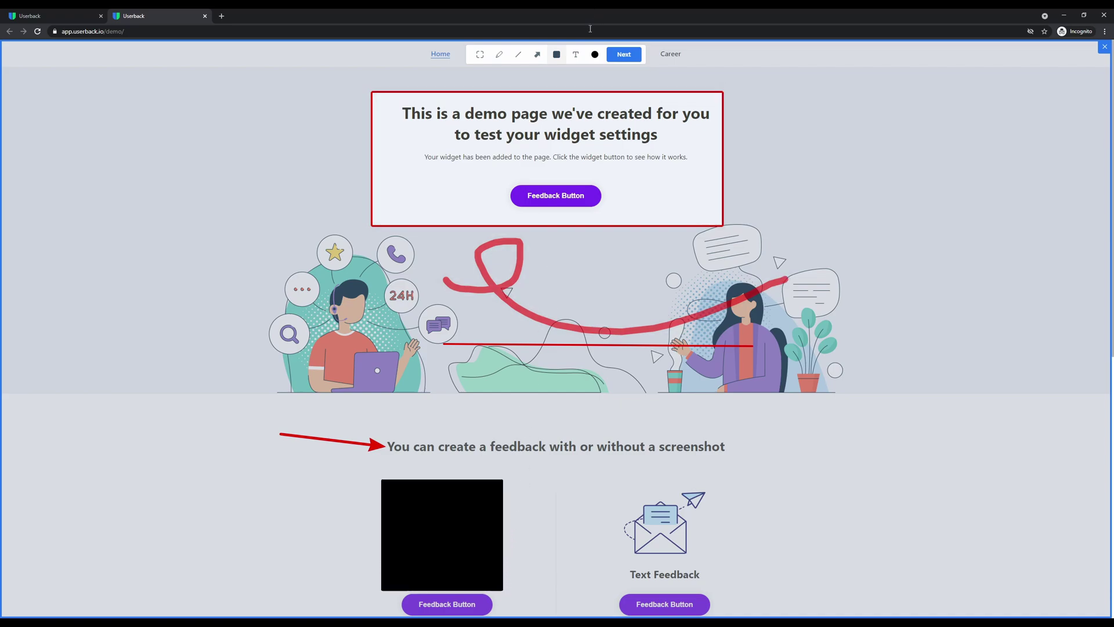
# Add four numbered comment pins, including 'Change' and 'Change button color'
pyautogui.click(575, 54)
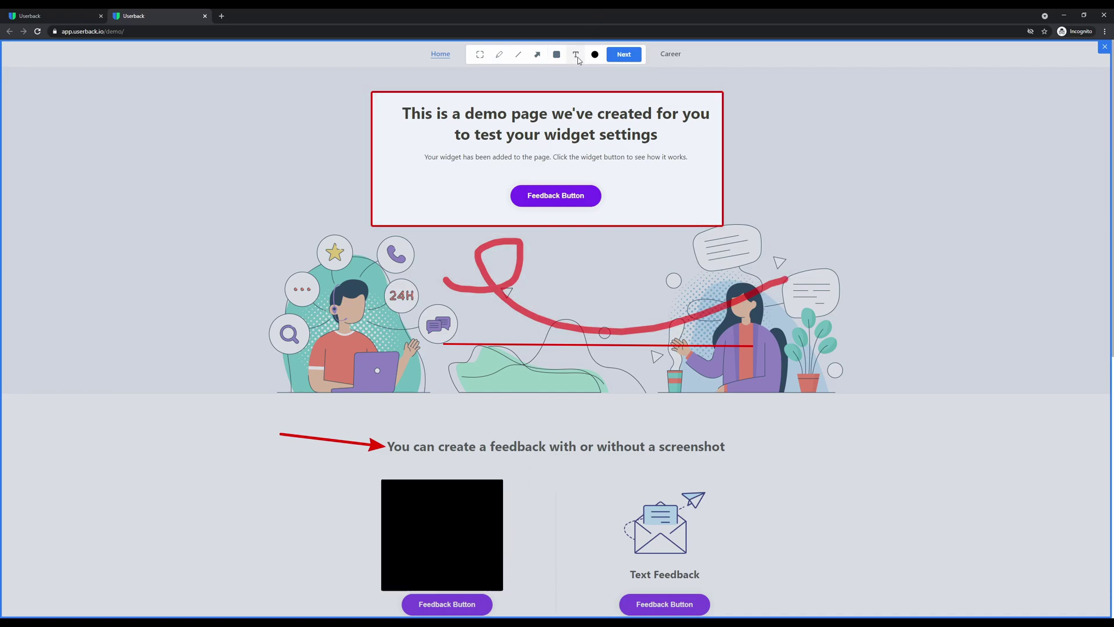
pyautogui.click(744, 163)
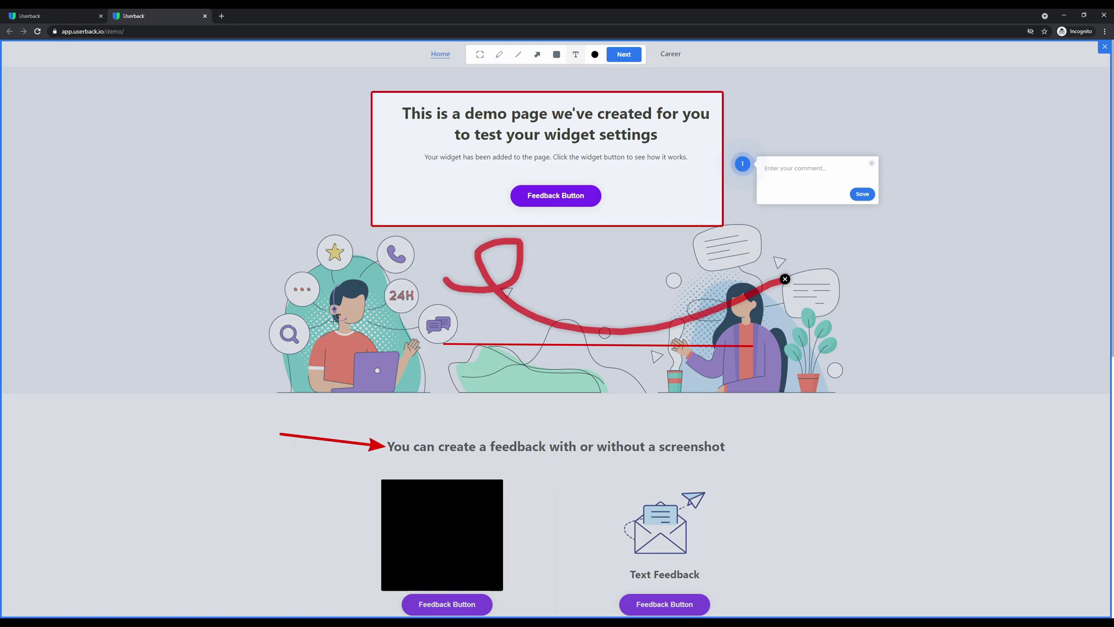
pyautogui.click(304, 325)
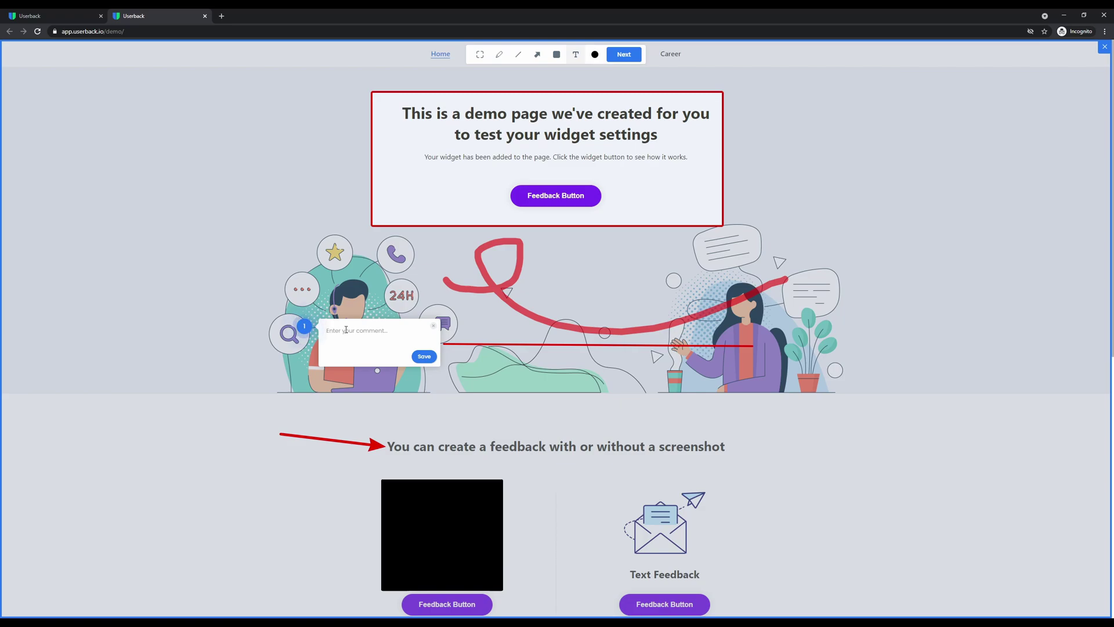
pyautogui.click(755, 185)
pyautogui.click(457, 449)
pyautogui.write('Change')
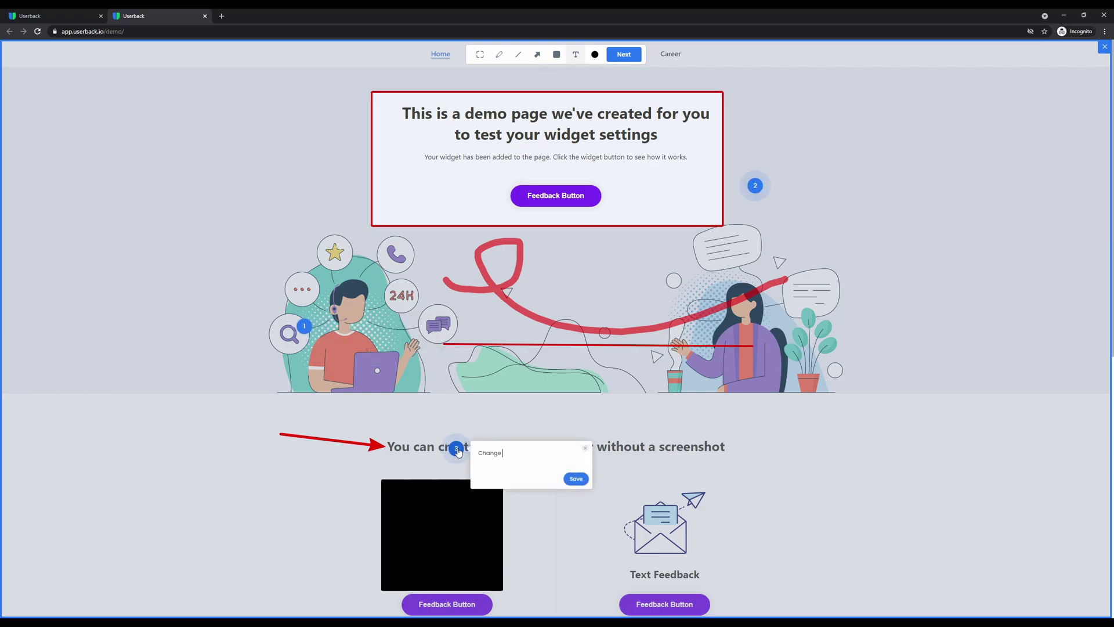
pyautogui.click(618, 198)
pyautogui.write('Change button color')
pyautogui.click(738, 231)
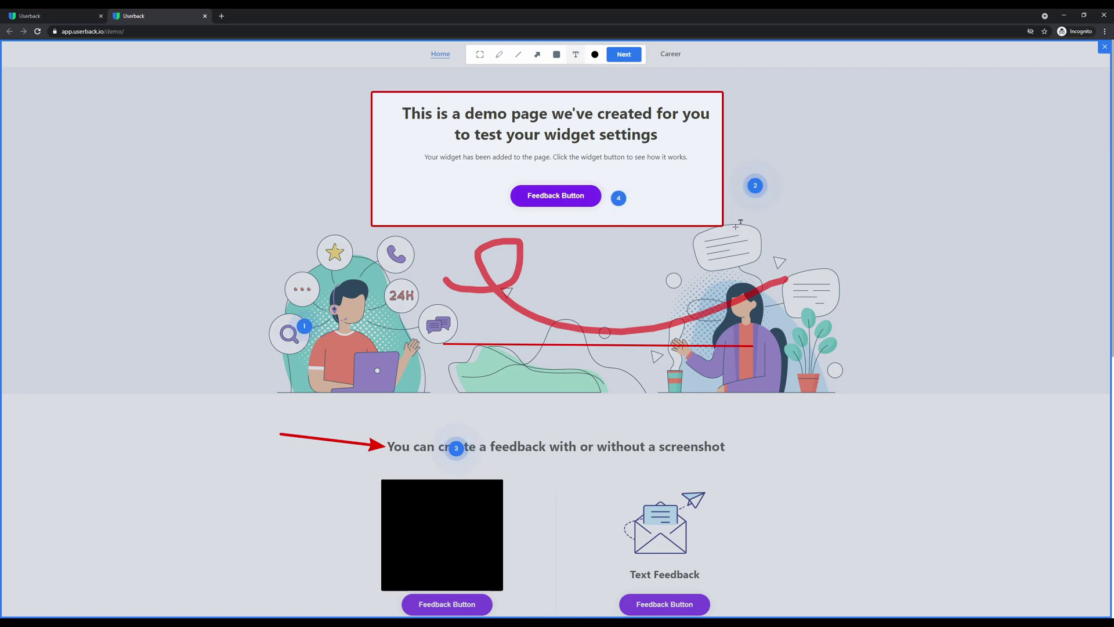
# Attach the screenshot, rate five stars, enter the reporter's e-mail and 'Please see my comments on the page', and send
pyautogui.click(622, 55)
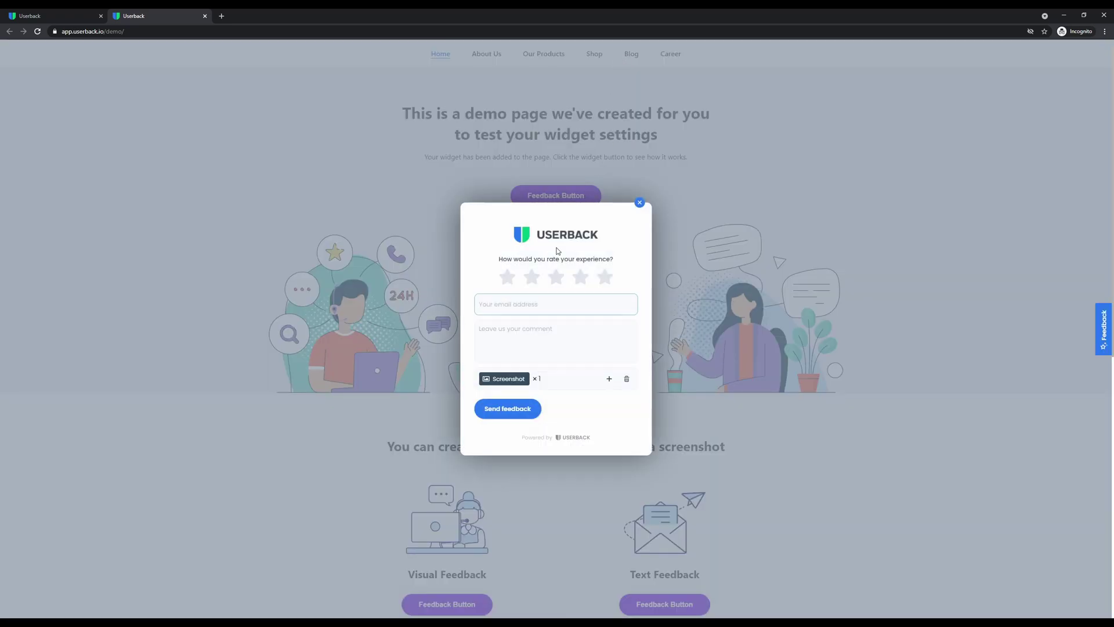
pyautogui.click(604, 277)
pyautogui.click(568, 305)
pyautogui.press('Tab')
pyautogui.write('Please see my comments on the page')
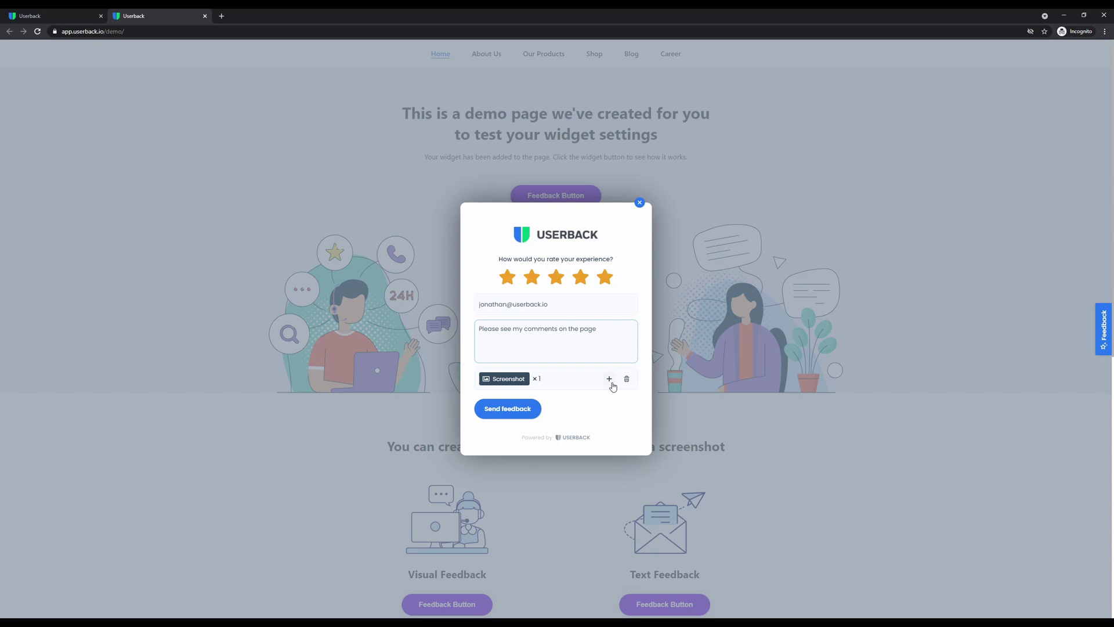
pyautogui.click(503, 410)
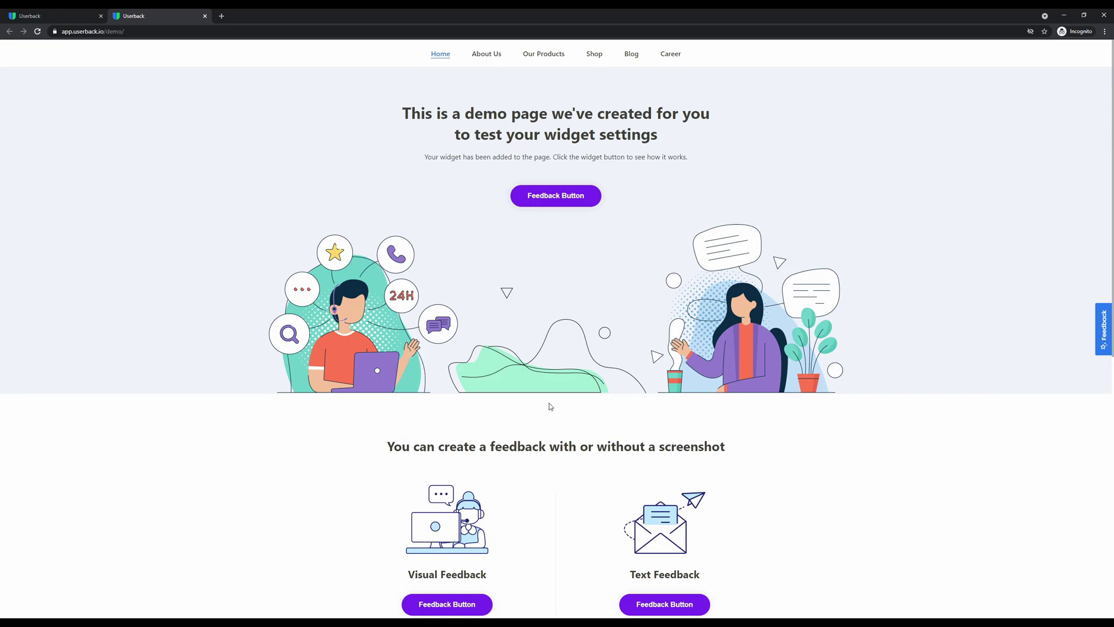
# Choose Capture video, mute the microphone, and start recording with entire-screen sharing
pyautogui.click(1104, 329)
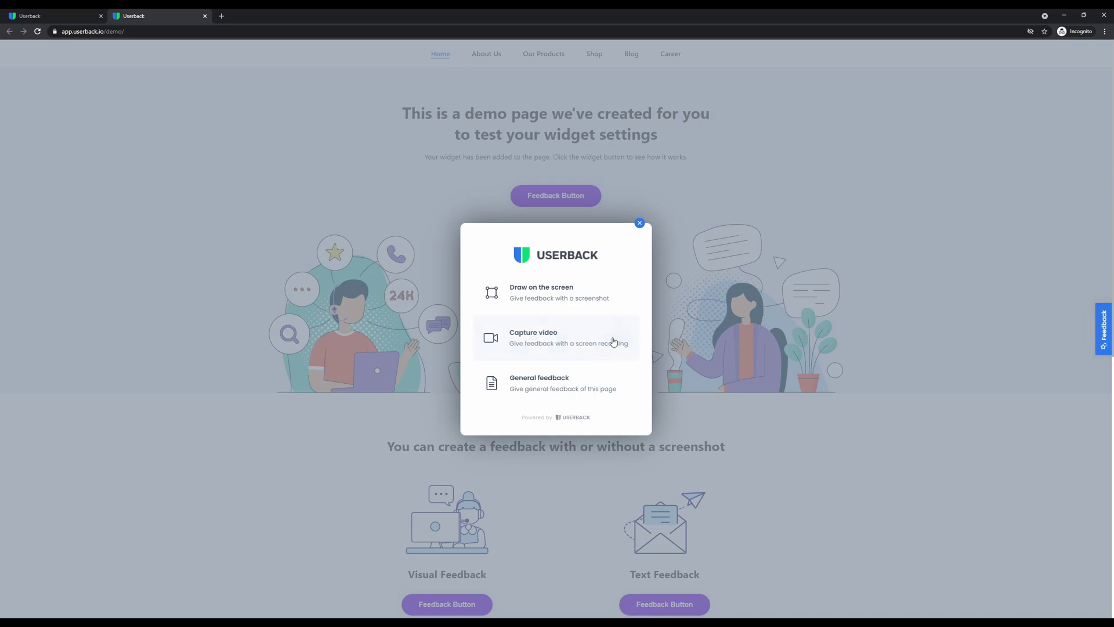
pyautogui.click(539, 345)
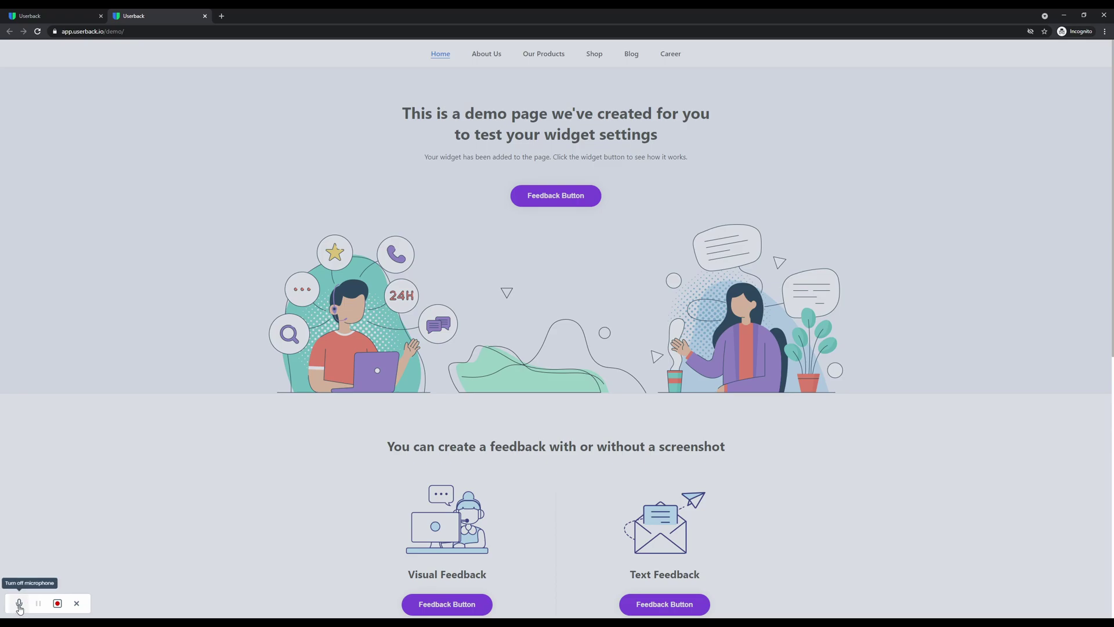
pyautogui.click(57, 607)
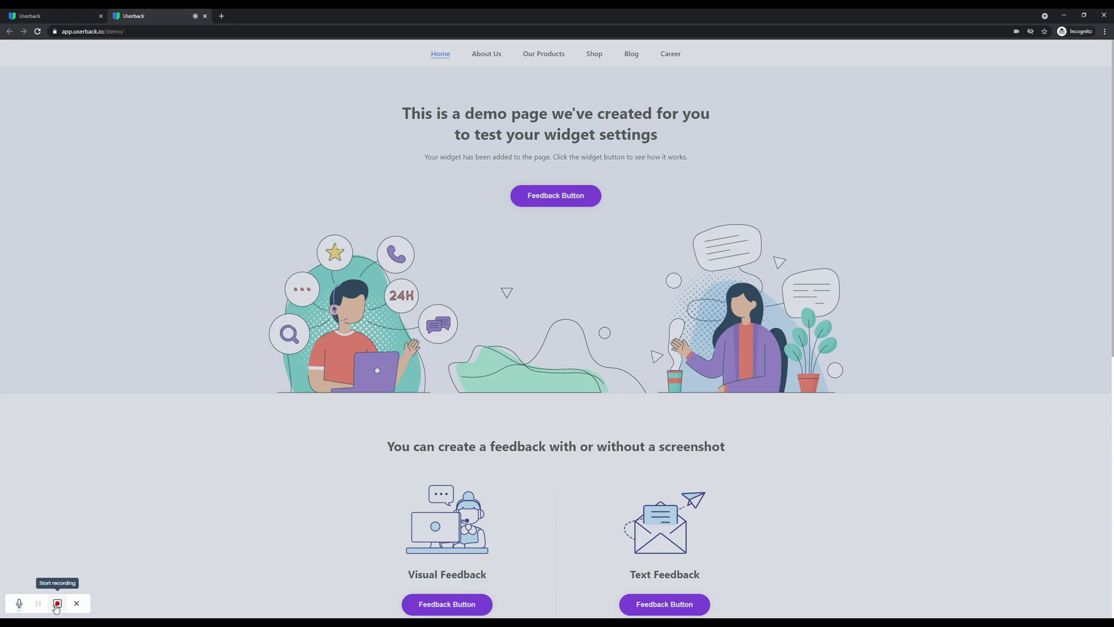
pyautogui.click(18, 604)
pyautogui.click(57, 603)
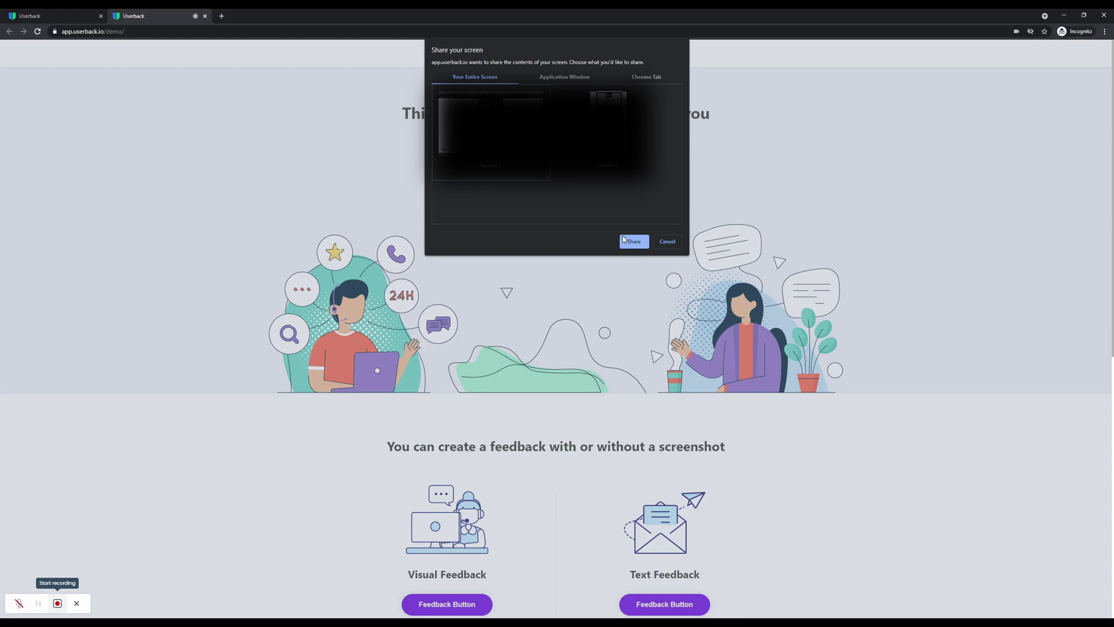
pyautogui.click(624, 239)
pyautogui.click(632, 242)
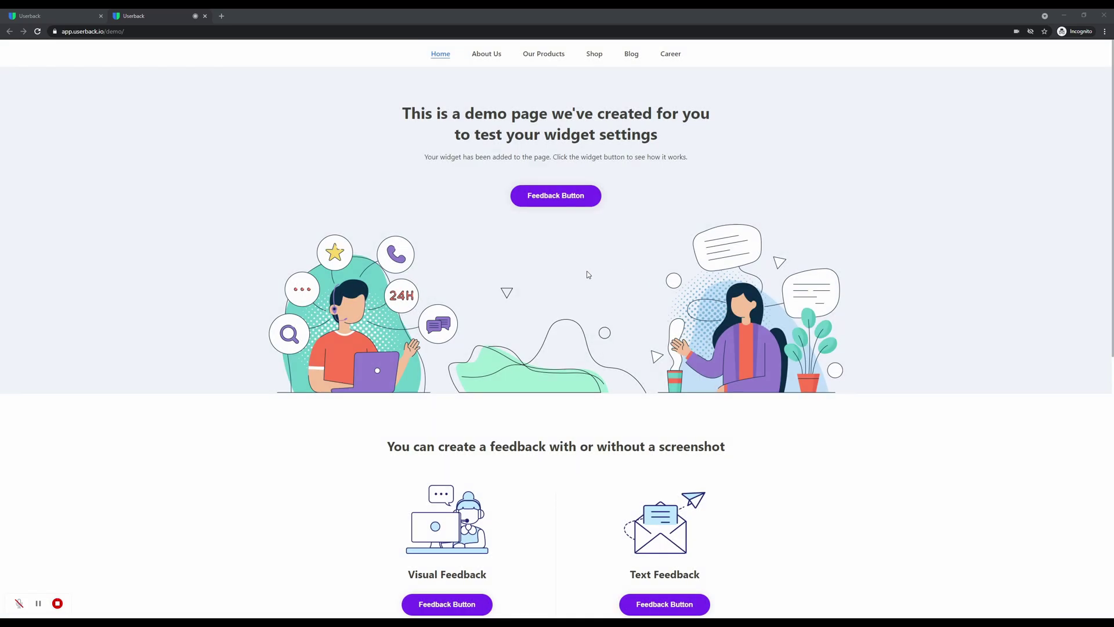
# While recording, scroll the demo page and highlight the newsletter heading and part of the feedback heading
pyautogui.scroll(-5, 578, 278)
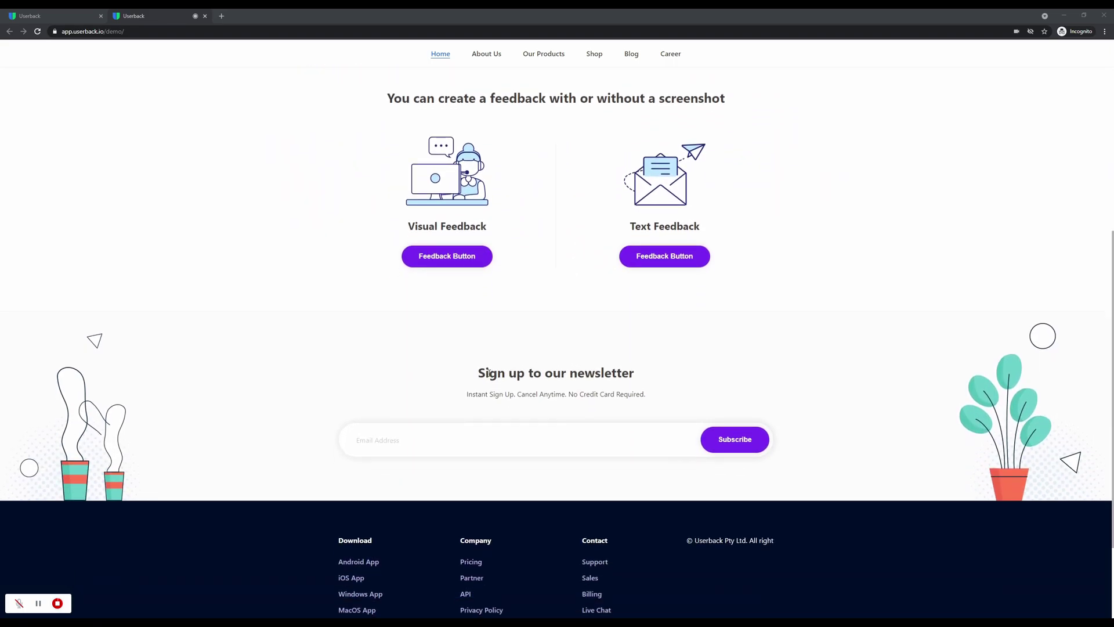
pyautogui.moveTo(475, 374); pyautogui.dragTo(641, 381)
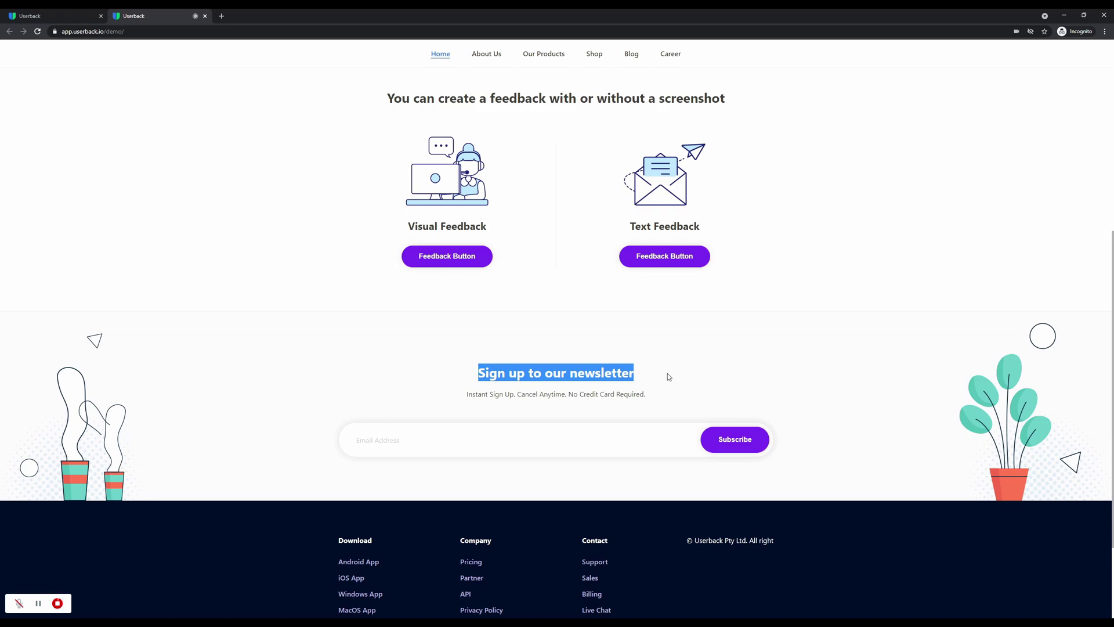
pyautogui.scroll(6, 612, 375)
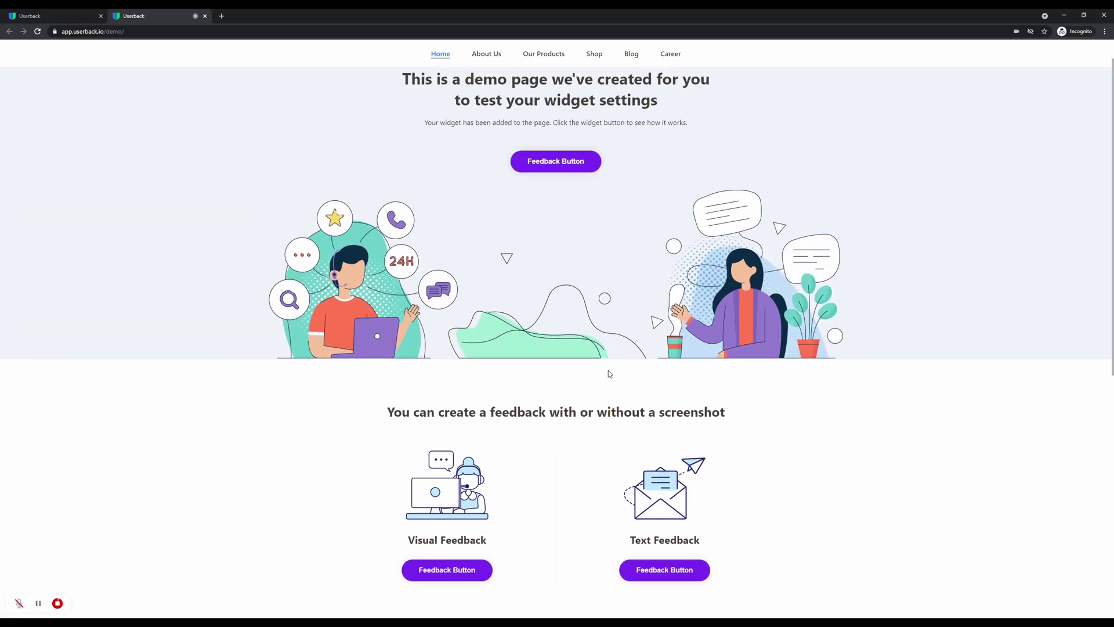
pyautogui.moveTo(661, 451); pyautogui.dragTo(672, 451)
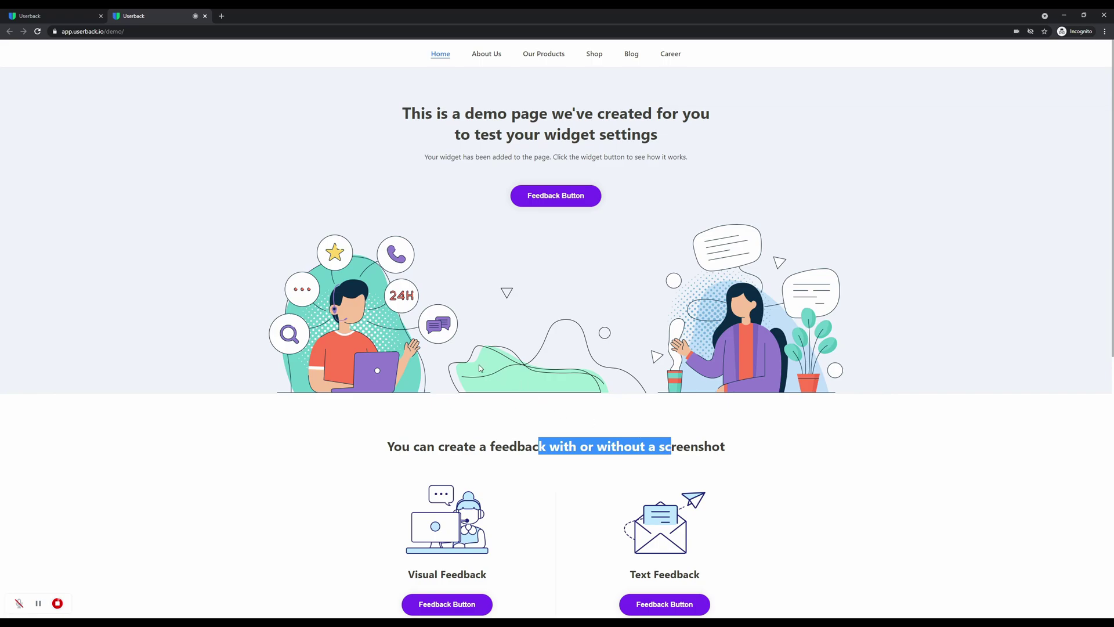
# Stop recording, rate five stars, paste the verbal-comments note, send, and close the demo tab
pyautogui.click(58, 604)
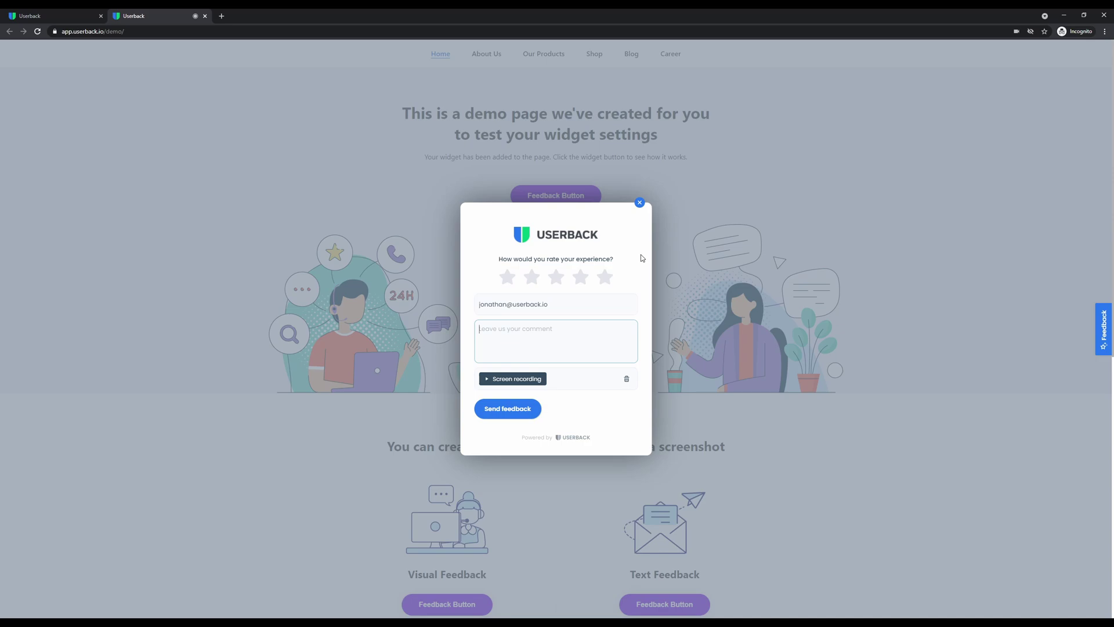
pyautogui.click(606, 278)
pyautogui.write('Please see verbal comments in video feedback')
pyautogui.click(508, 409)
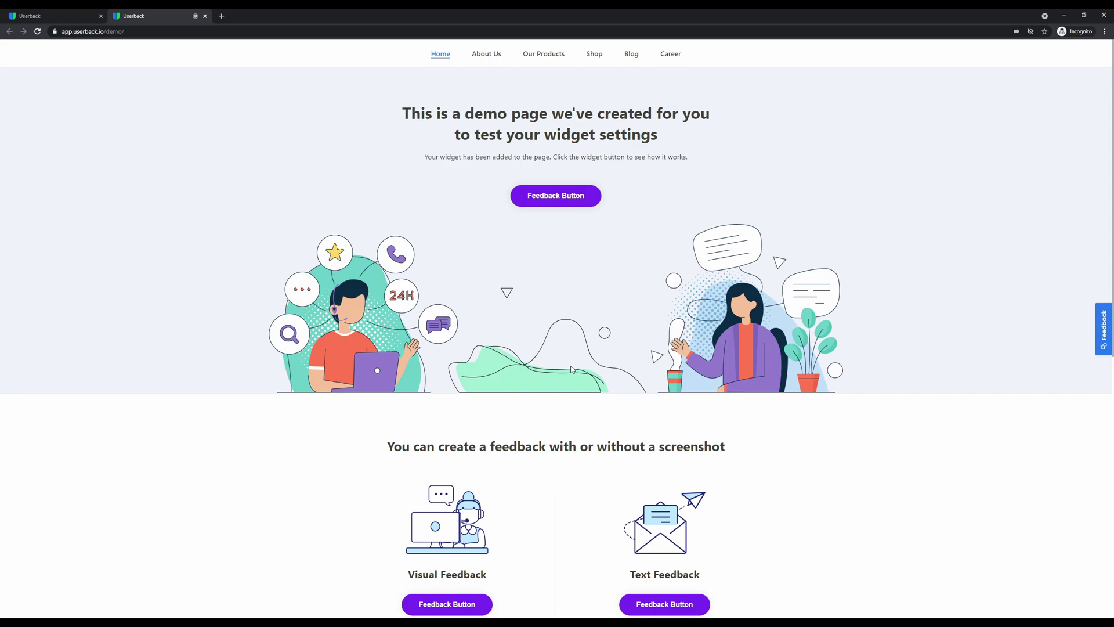
pyautogui.hotkey('ctrl', 'w')
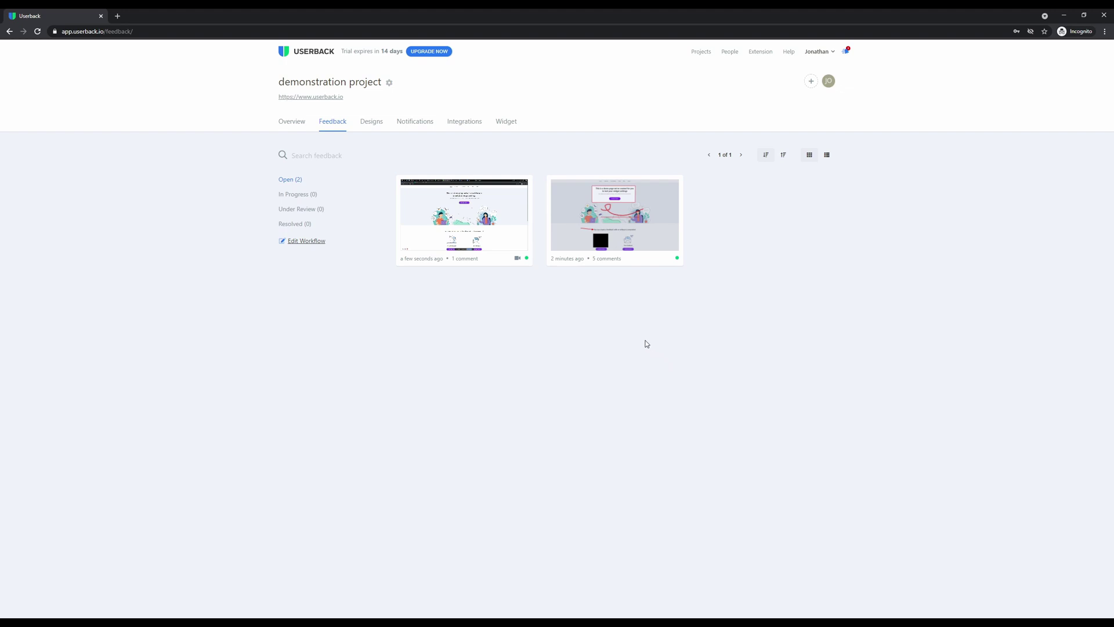
# Open the second feedback card, the screenshot feedback with five comments
pyautogui.moveTo(597, 256)
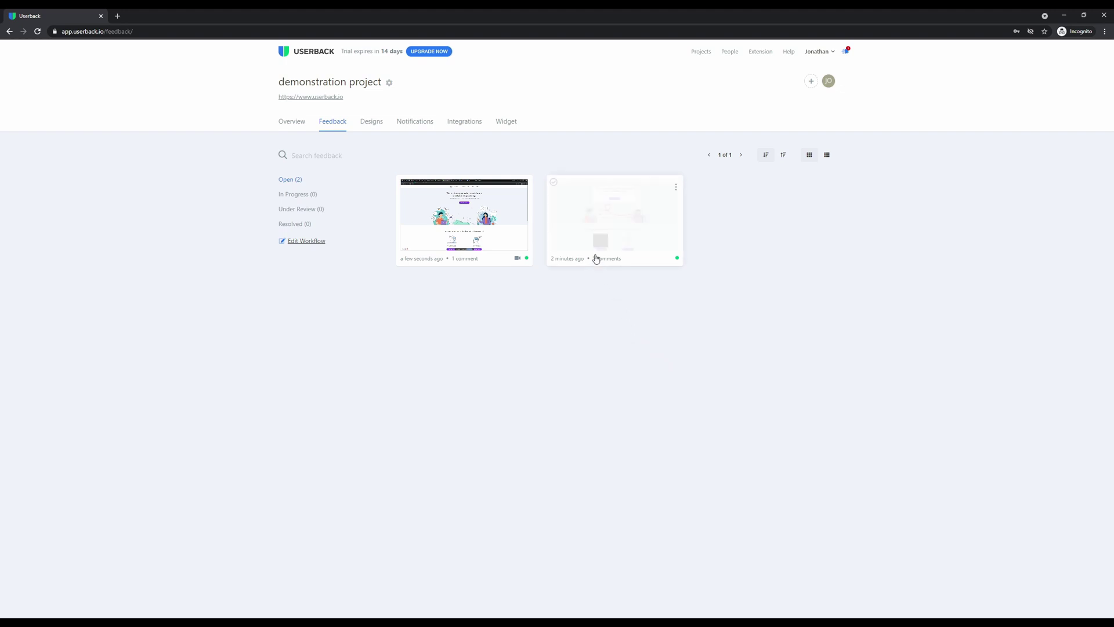
pyautogui.moveTo(468, 218)
pyautogui.click(598, 215)
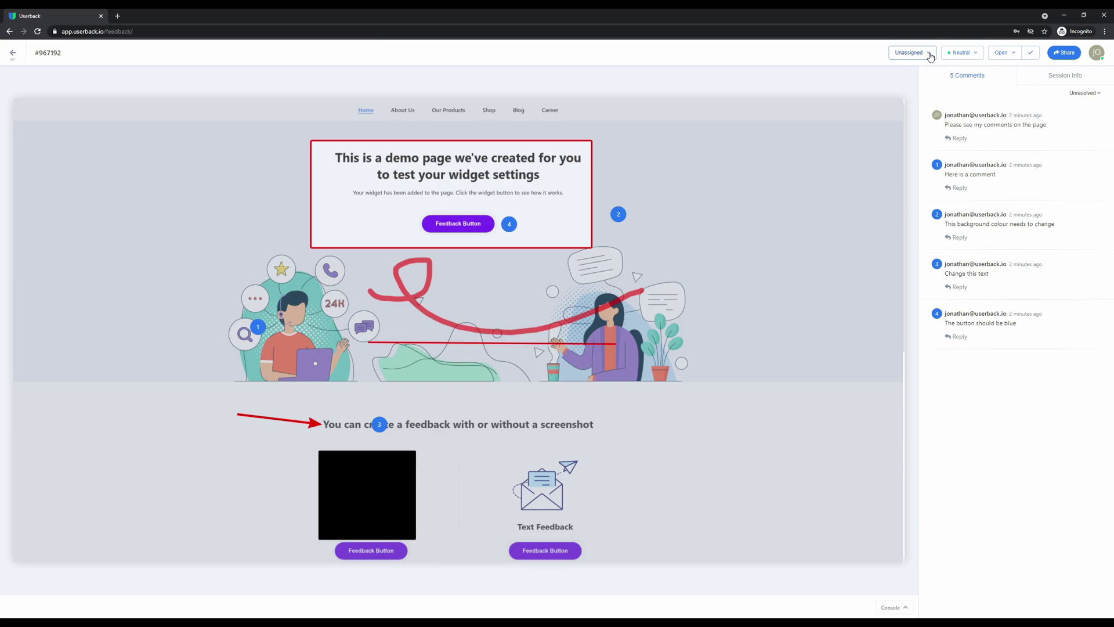
# Give the screenshot feedback Urgent priority and In Progress status
pyautogui.click(962, 53)
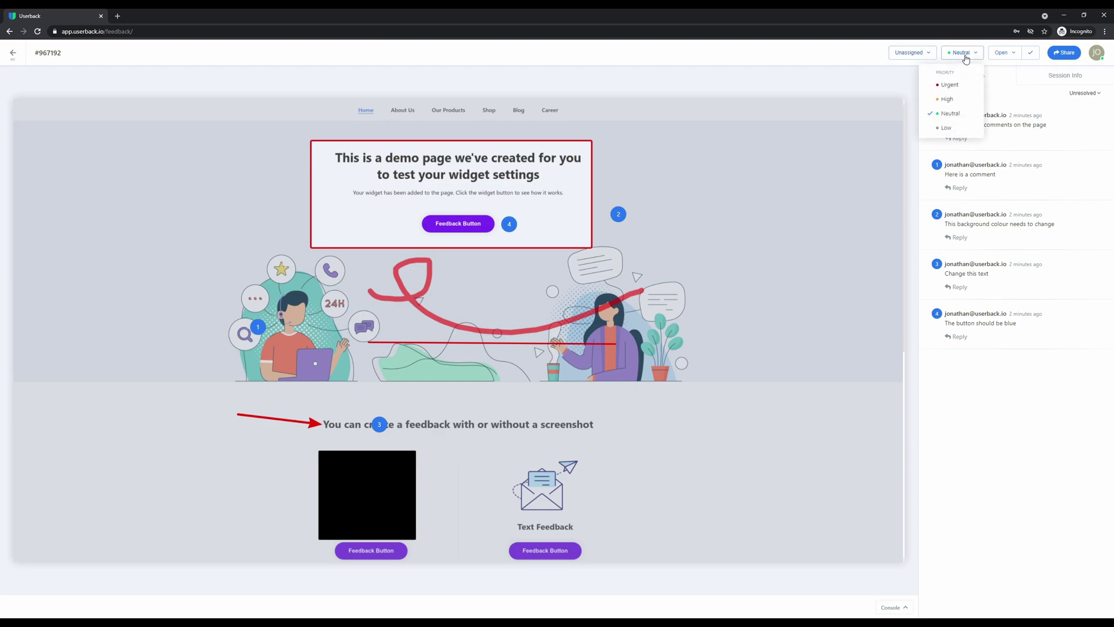
pyautogui.click(966, 85)
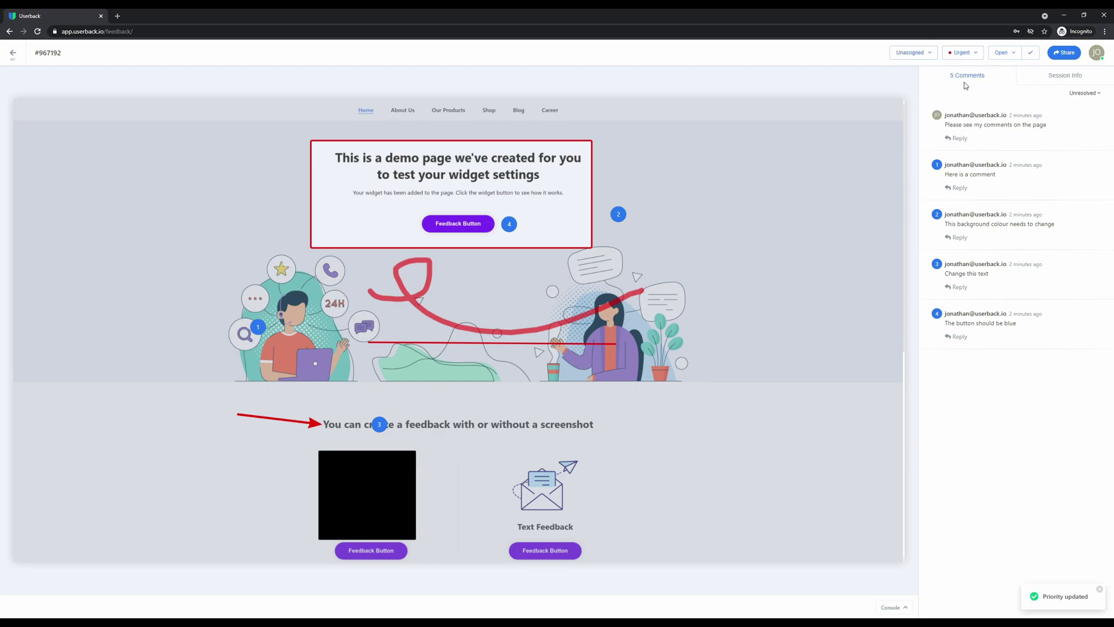
pyautogui.click(1013, 55)
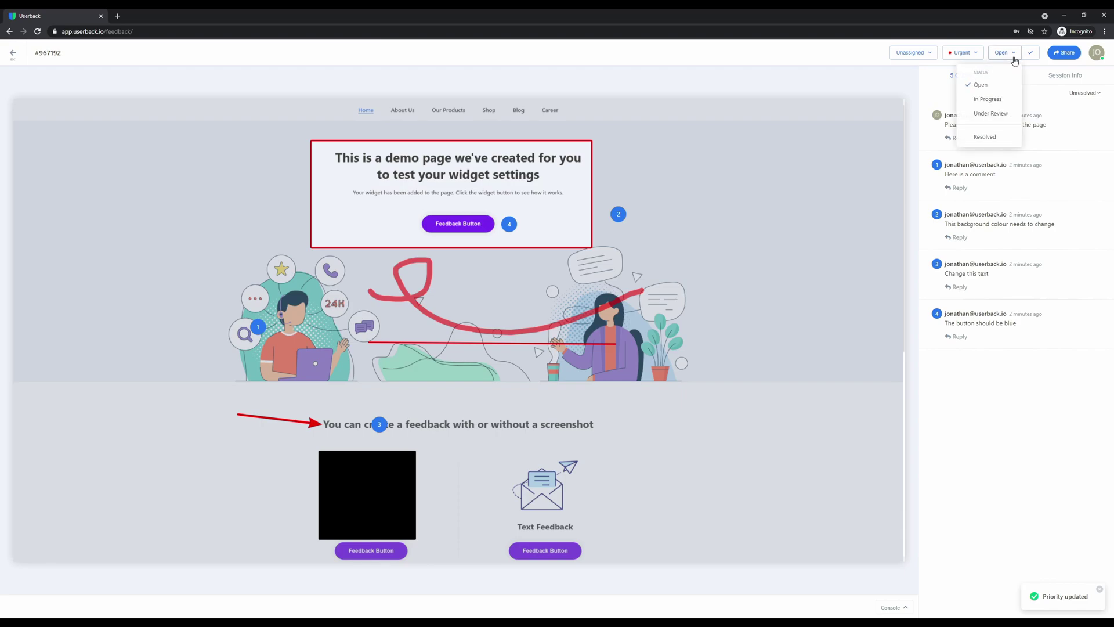
pyautogui.click(992, 99)
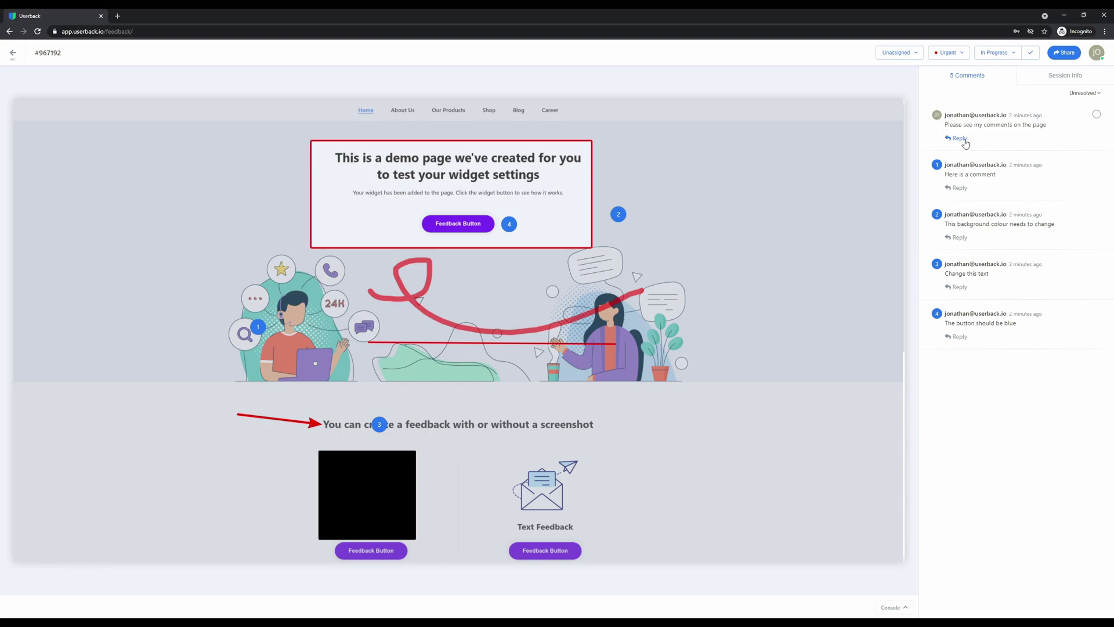
# Set the screenshot feedback's category to Task under Session Info, then go back to the Feedback list
pyautogui.click(1059, 75)
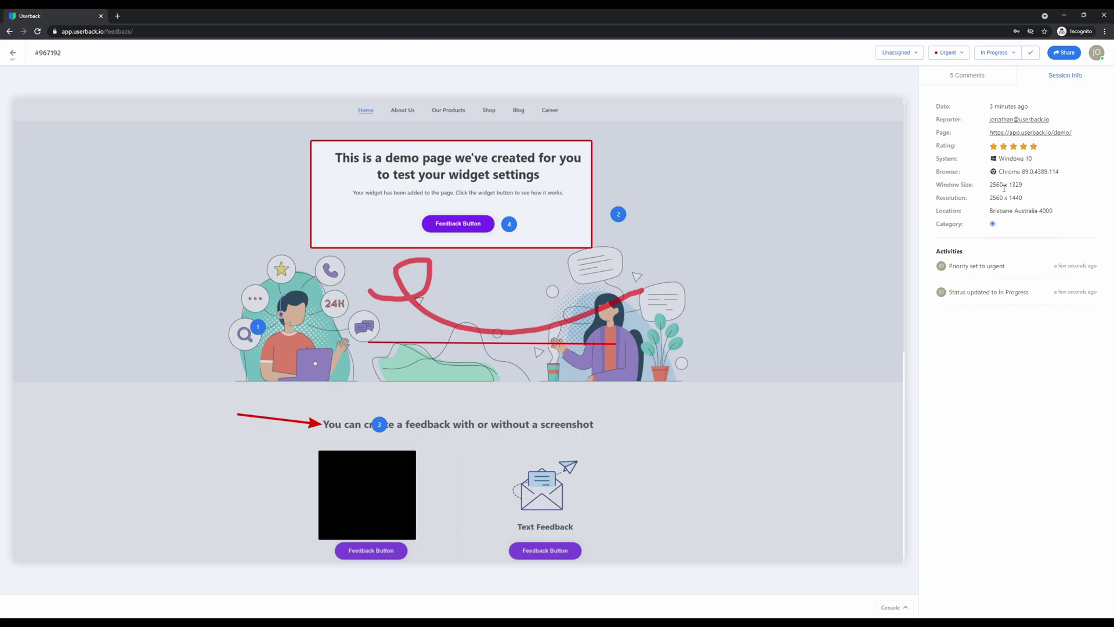
pyautogui.click(994, 224)
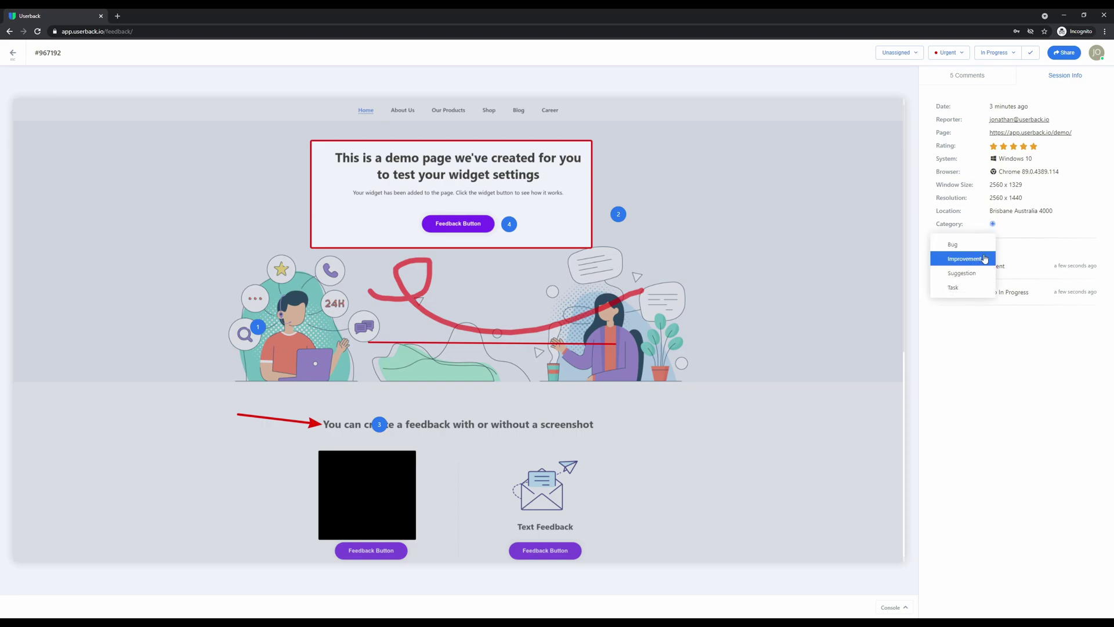
pyautogui.click(963, 288)
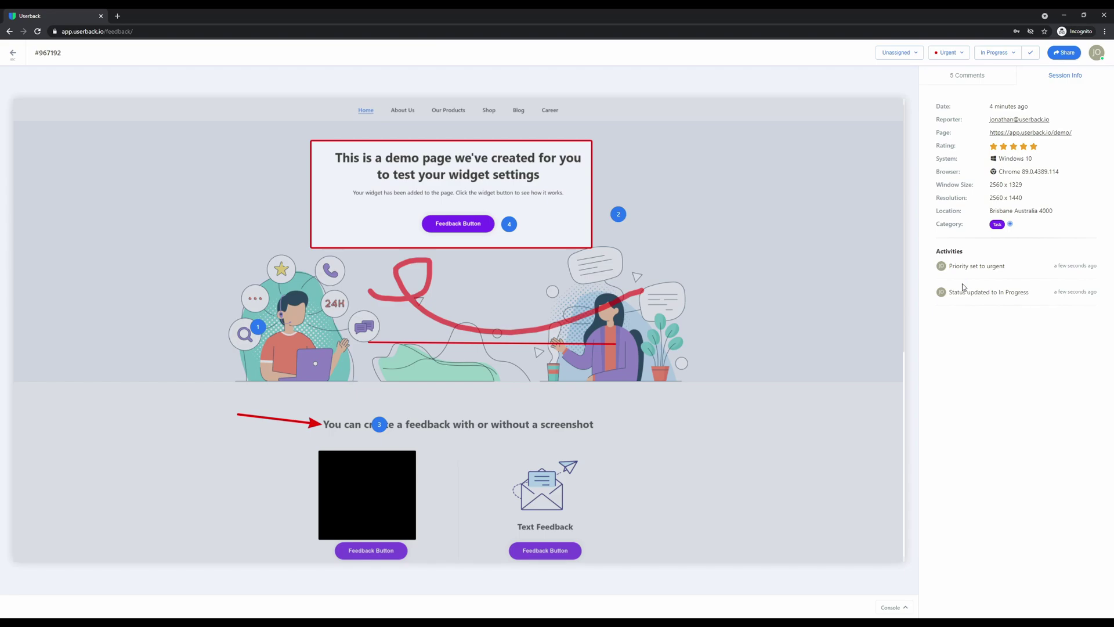
pyautogui.press('Escape')
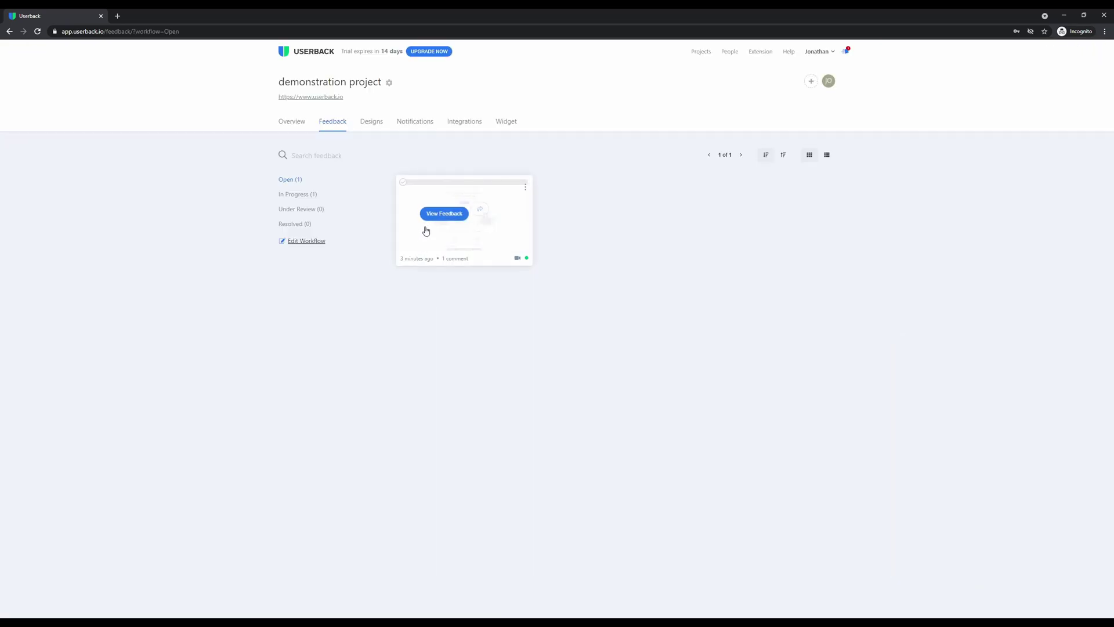
# Open the video feedback item and play its 21-second demo-page recording
pyautogui.click(434, 213)
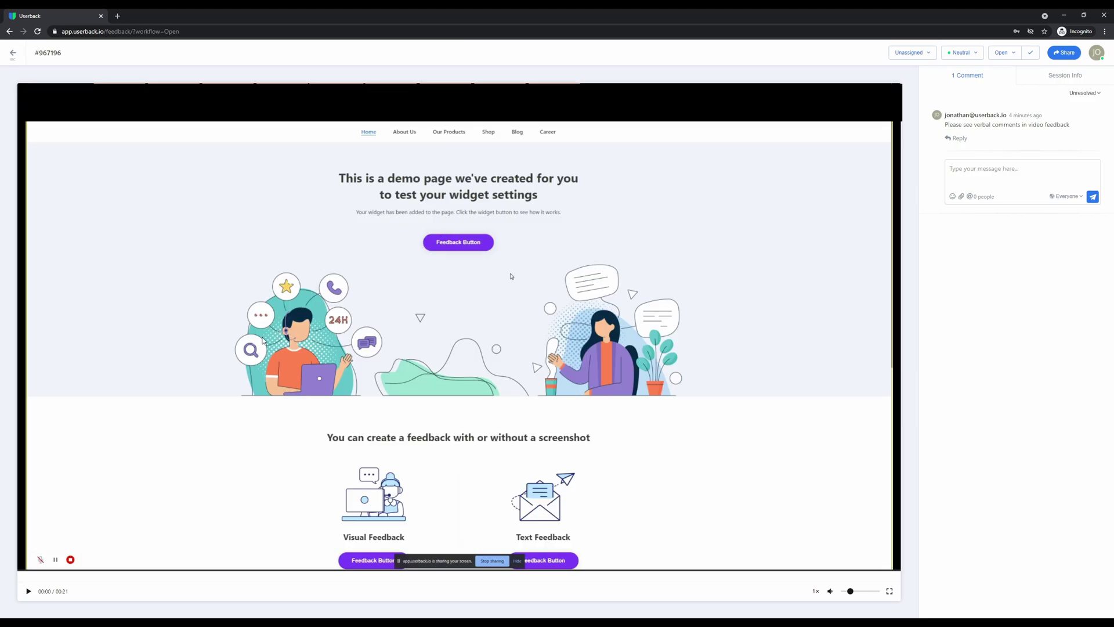
pyautogui.click(28, 590)
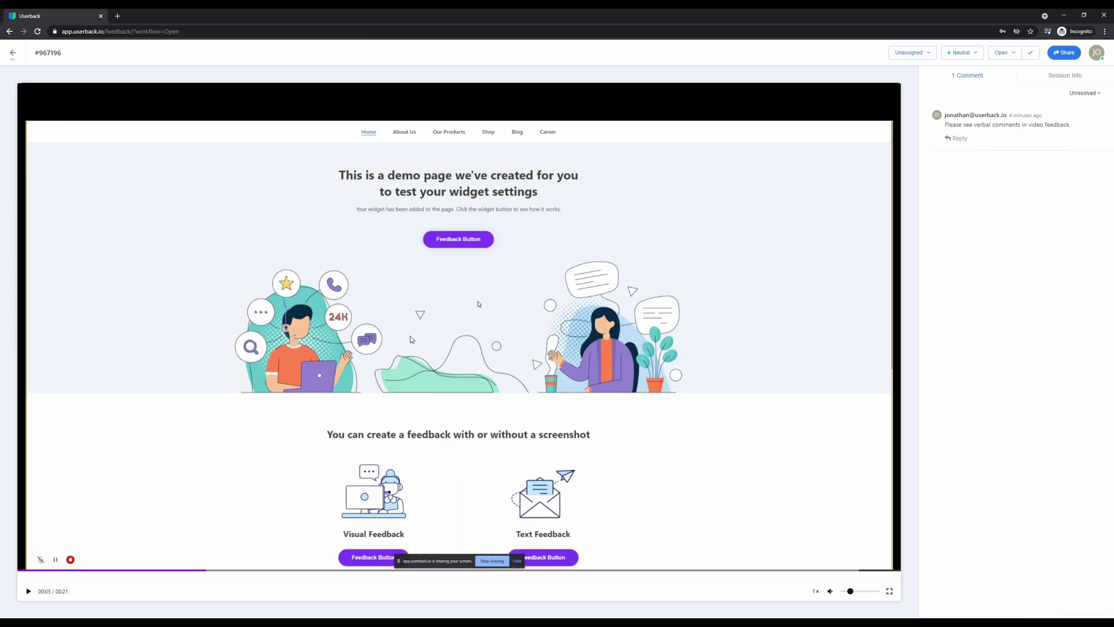
# Bookmark the video at 00:04, check its session details, and return to the Feedback list
pyautogui.click(206, 576)
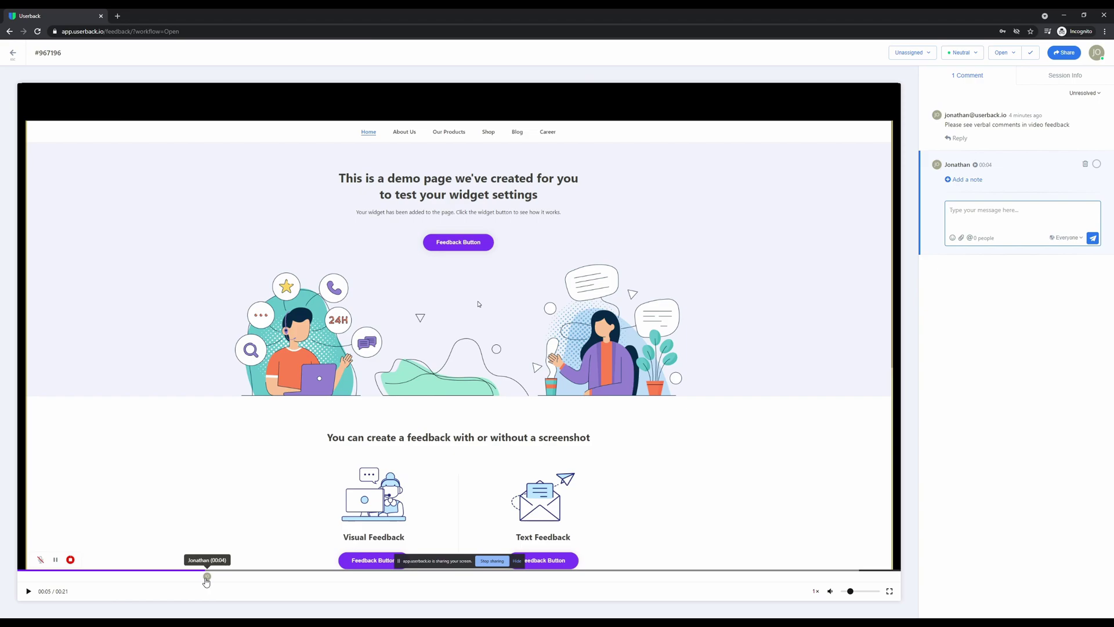
pyautogui.click(1065, 76)
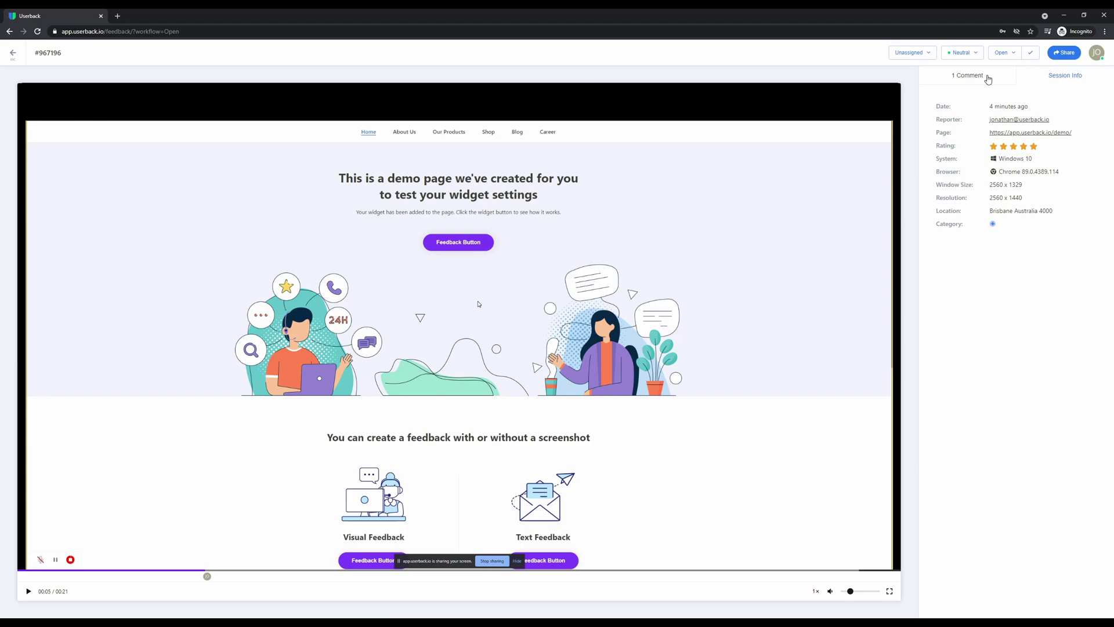
pyautogui.press('Escape')
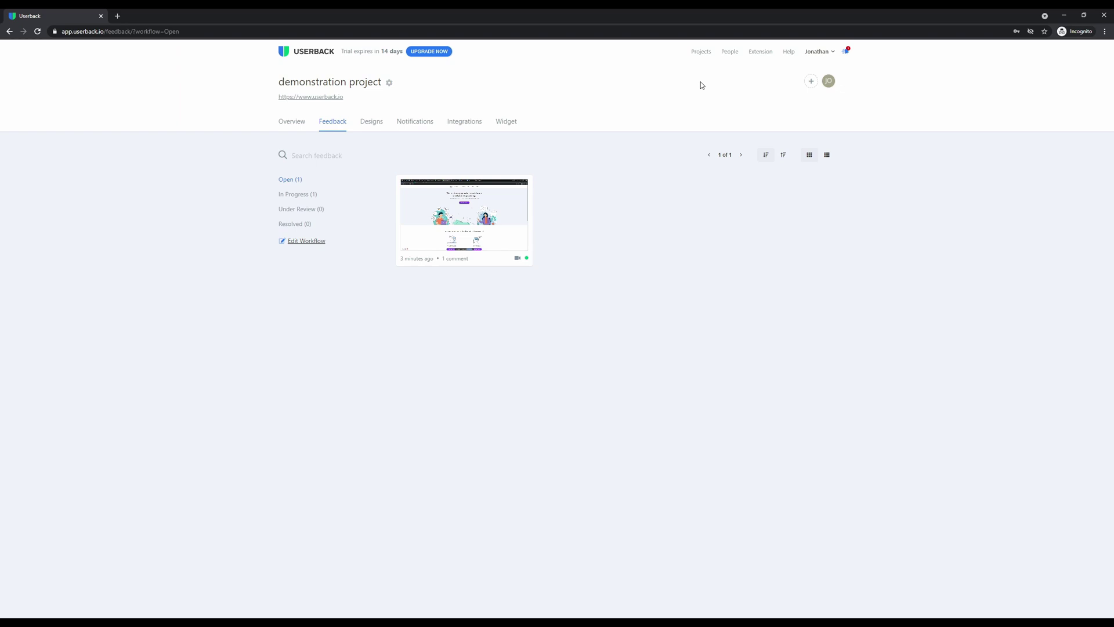
pyautogui.click(727, 53)
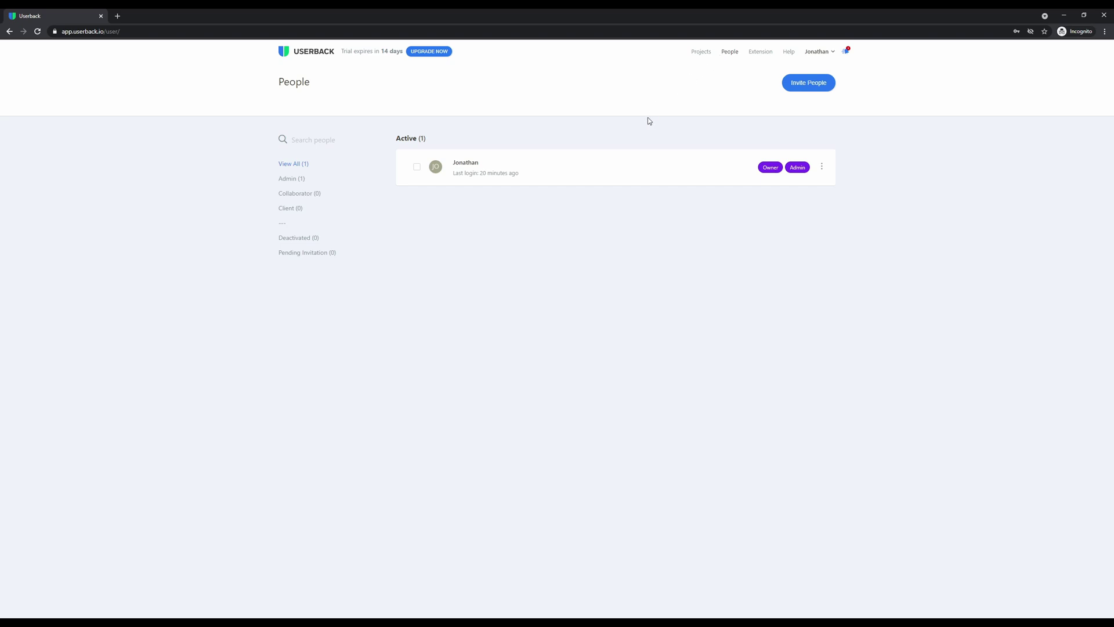
pyautogui.click(799, 86)
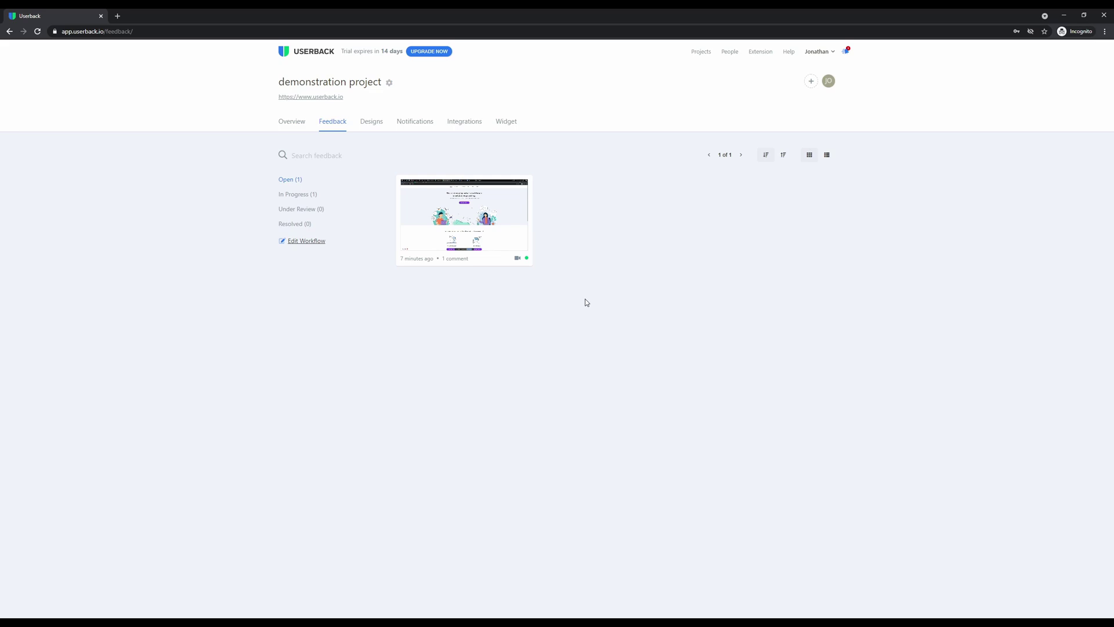
pyautogui.click(475, 124)
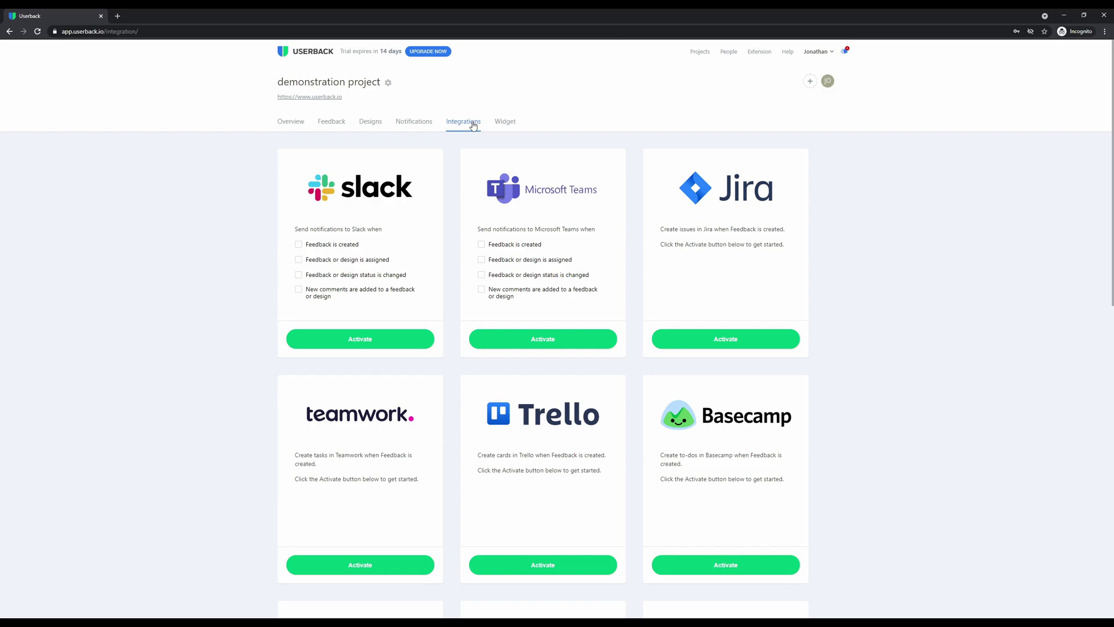
pyautogui.scroll(-5, 435, 246)
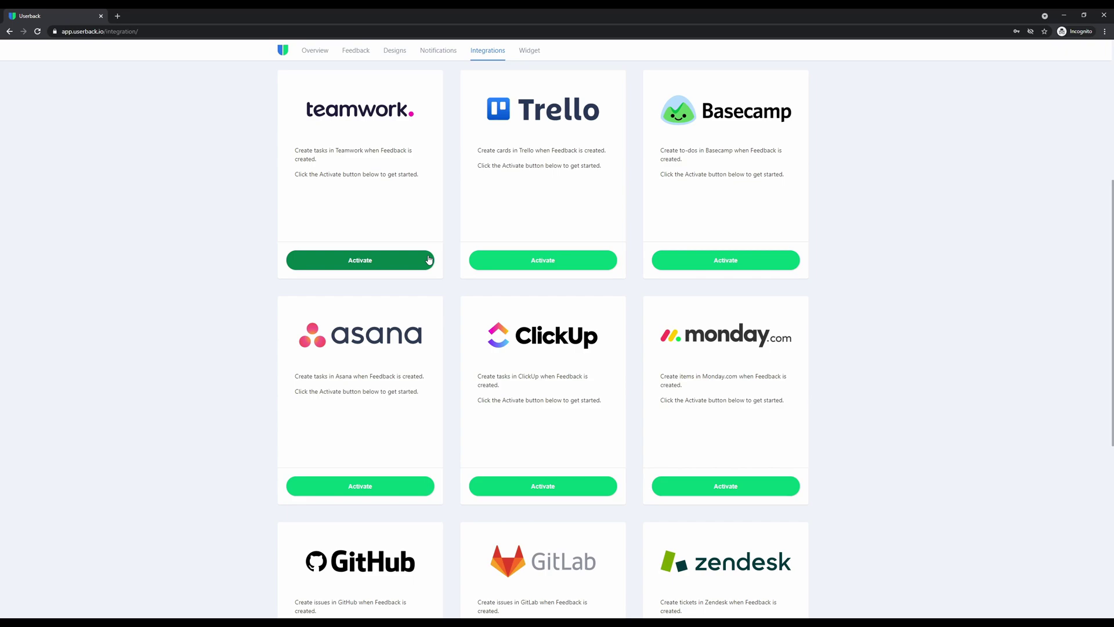
pyautogui.scroll(-6, 429, 259)
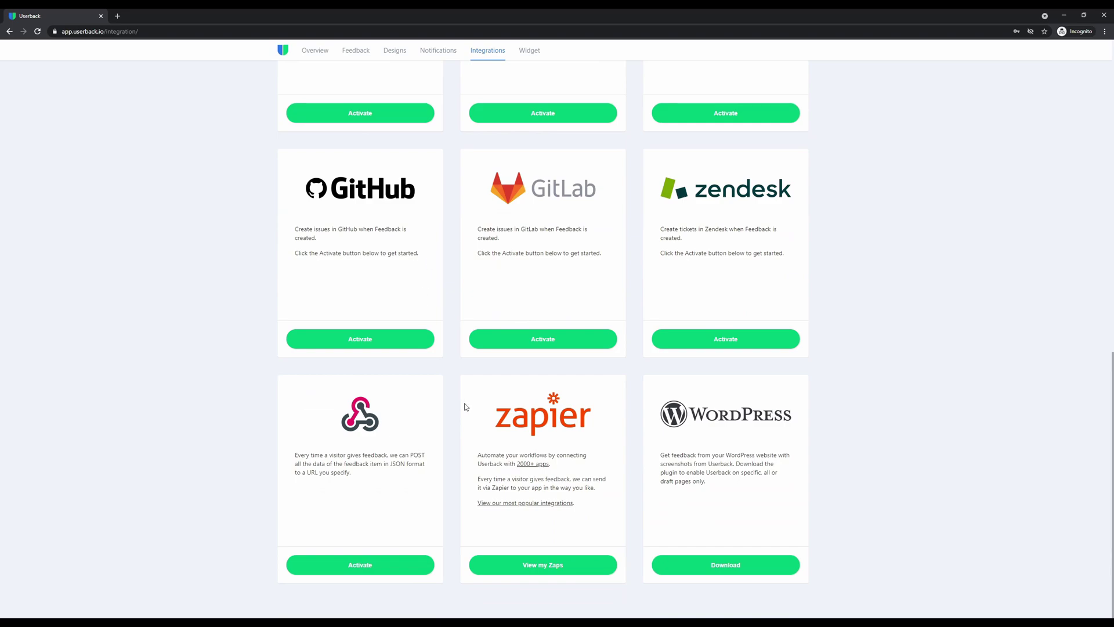